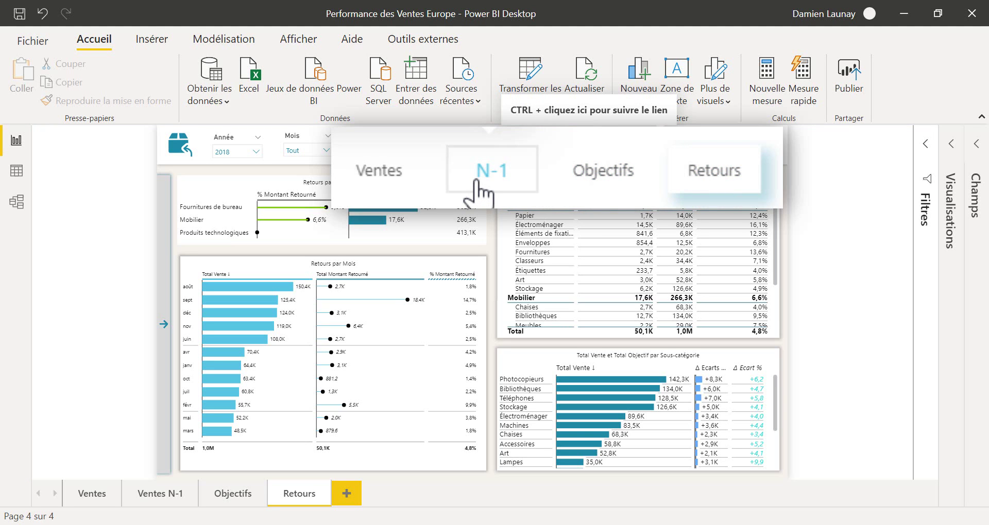
Follow the N-1 navigation button on the Retours page to try out the finished page navigation.
ctrl+click(477, 183)
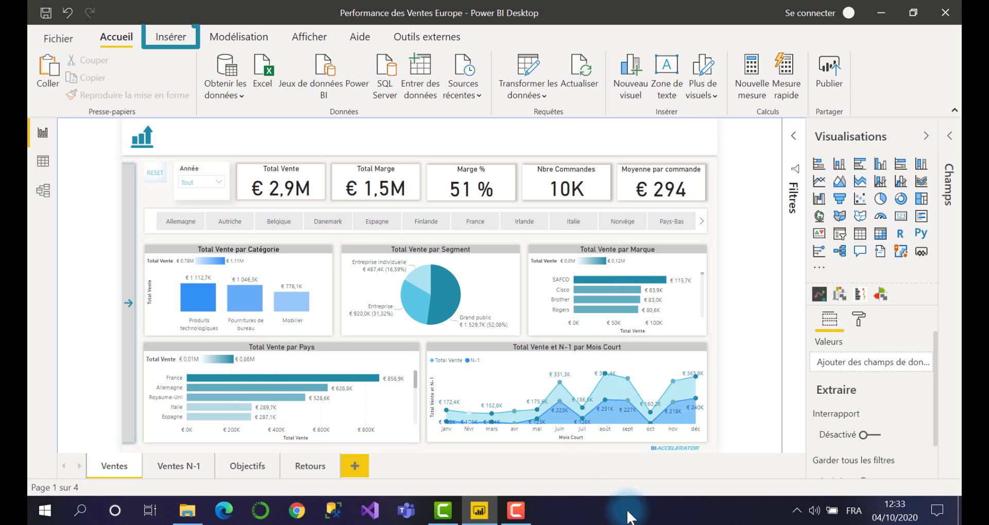
Insert a blank (Vide) button on the Ventes page and place it in the header above the Nbre Commandes card.
click(171, 38)
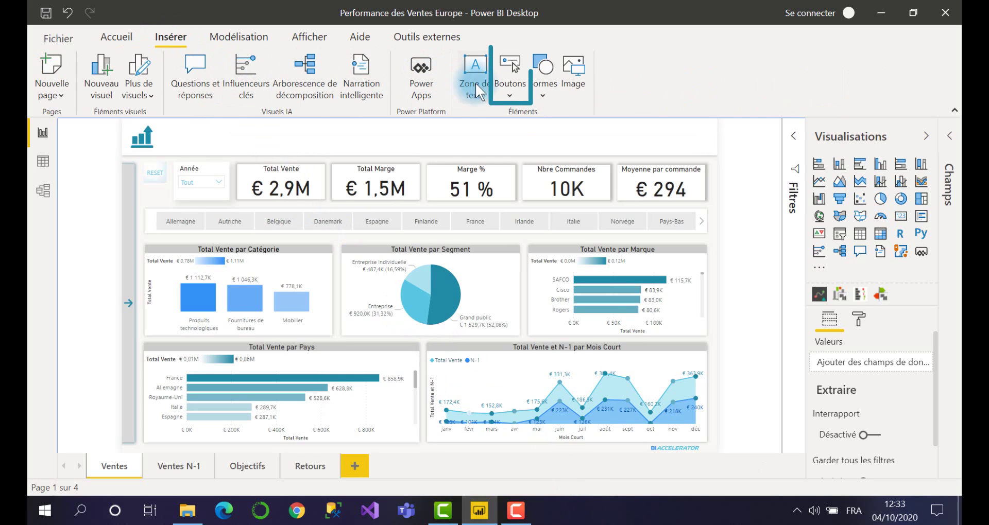
click(510, 96)
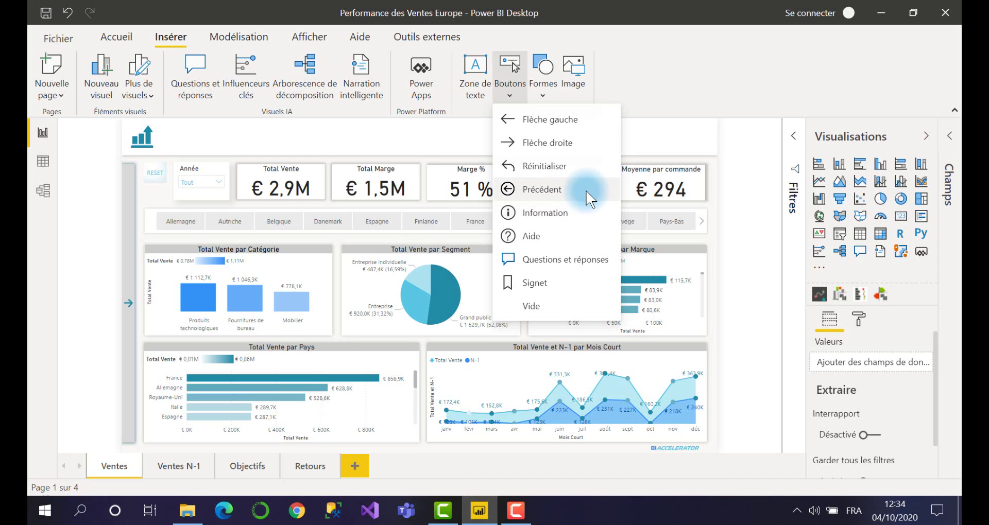
click(558, 304)
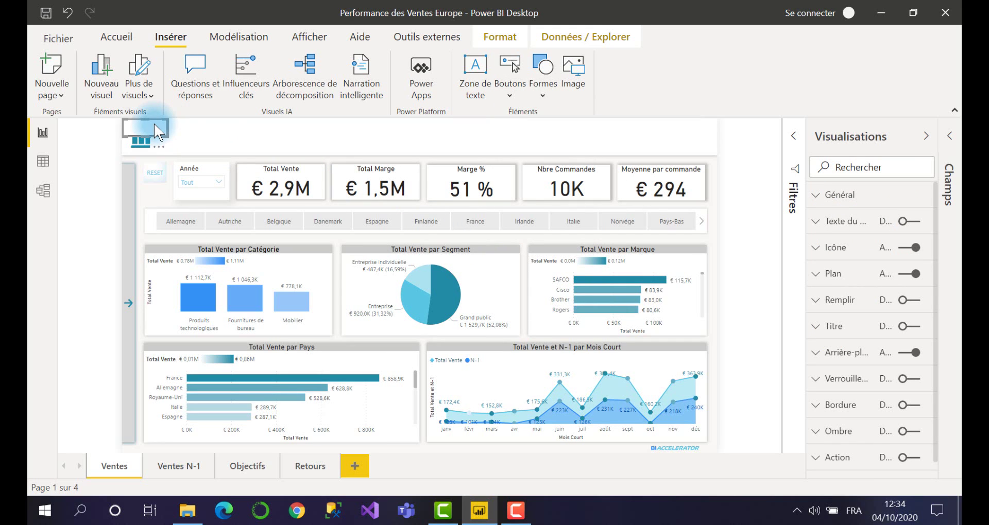
drag(155, 125, 584, 137)
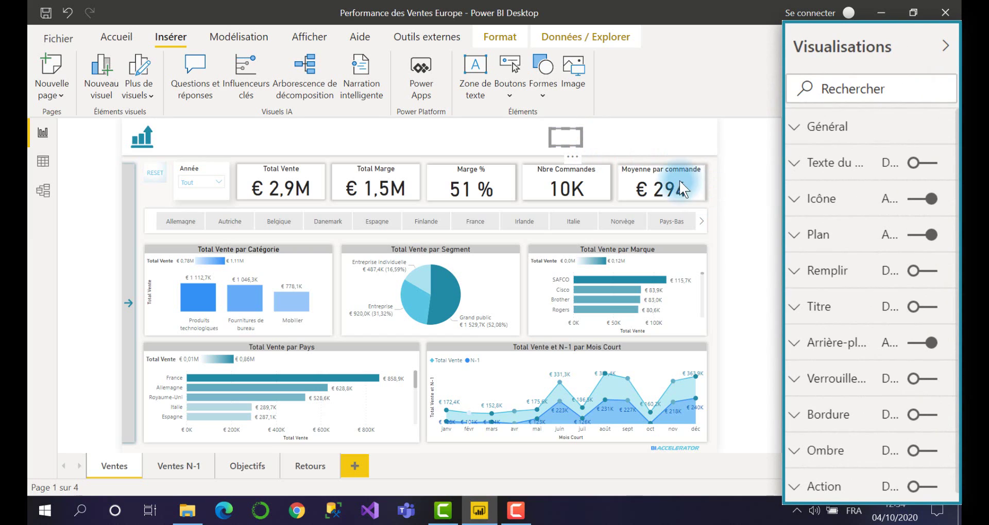
Turn off the outline (Plan) of the blank header button.
click(614, 159)
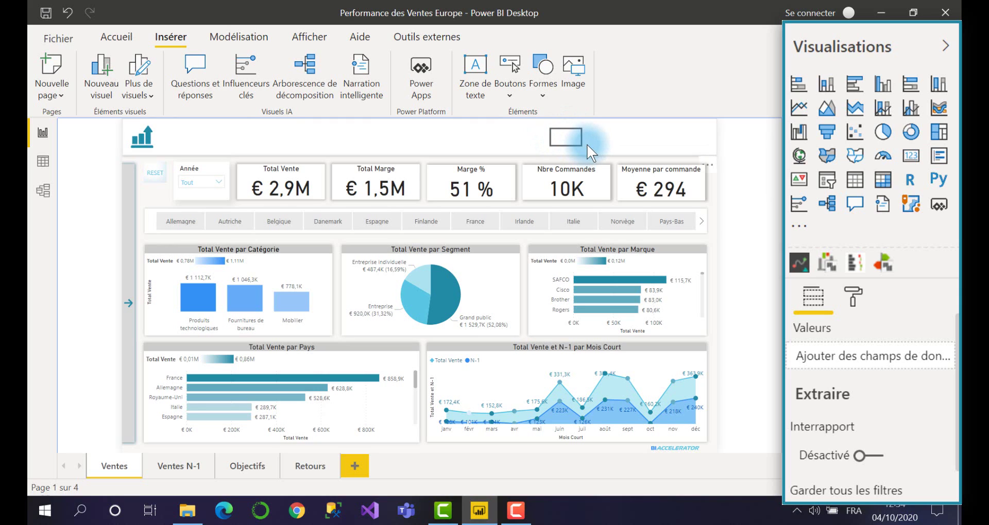
click(570, 140)
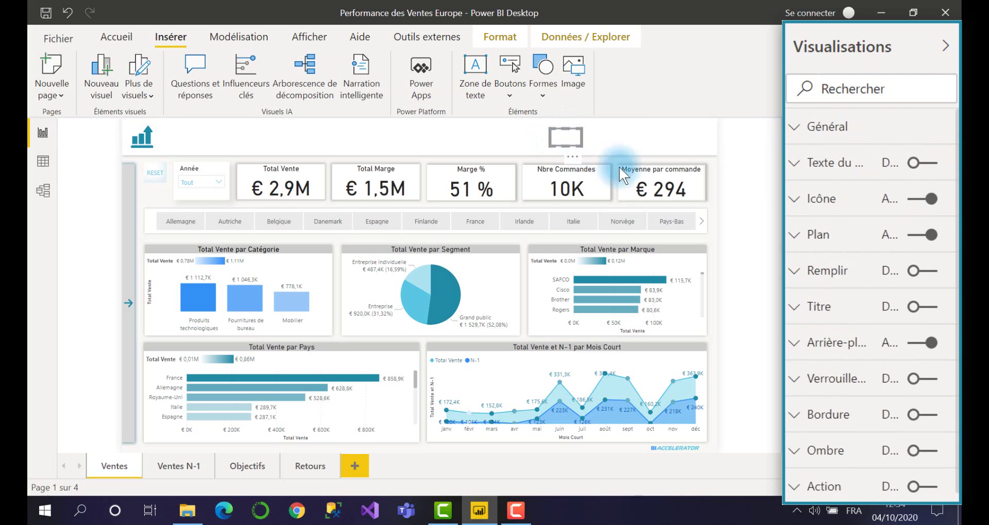
click(824, 246)
click(916, 237)
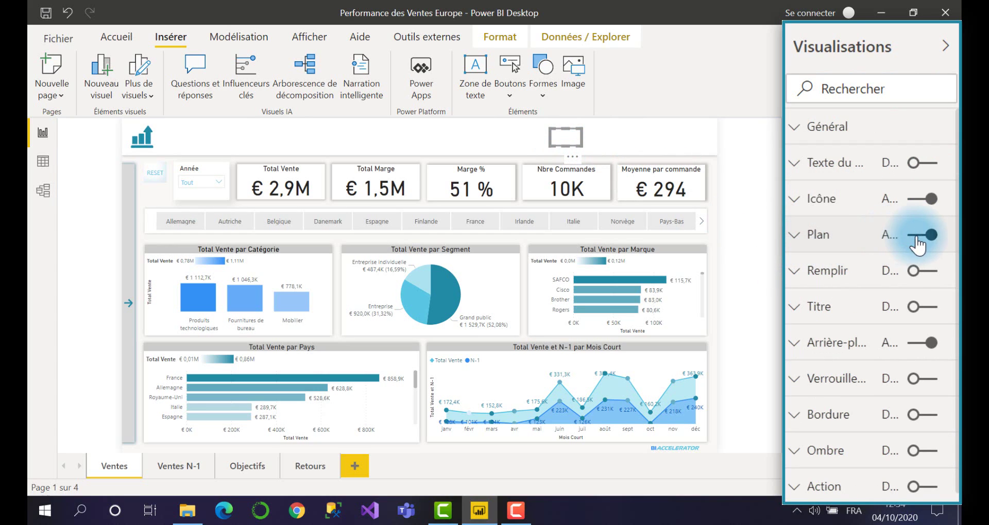
Enable the header button's text and set it to "Ventes" for the default state (État par défaut).
click(922, 162)
click(837, 164)
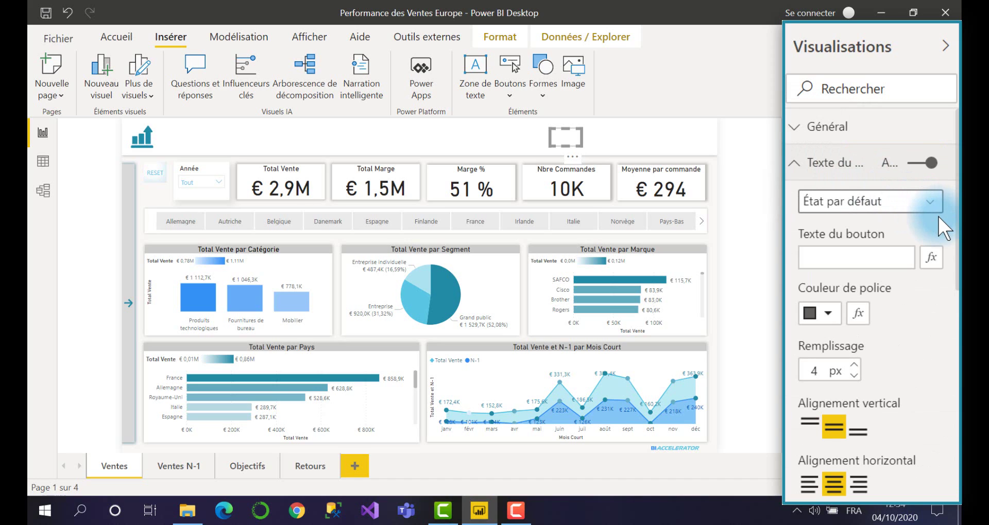
click(931, 202)
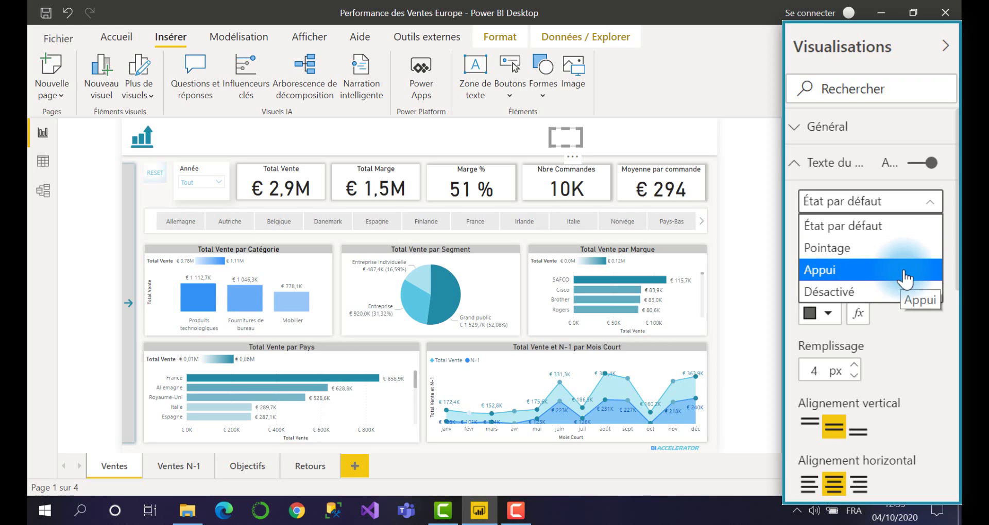
click(925, 327)
click(858, 265)
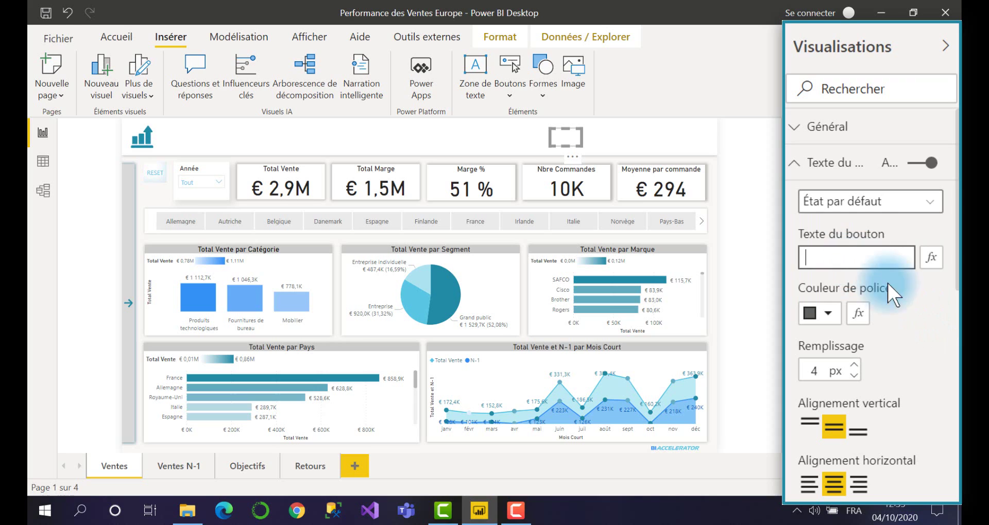
text(Ventes)
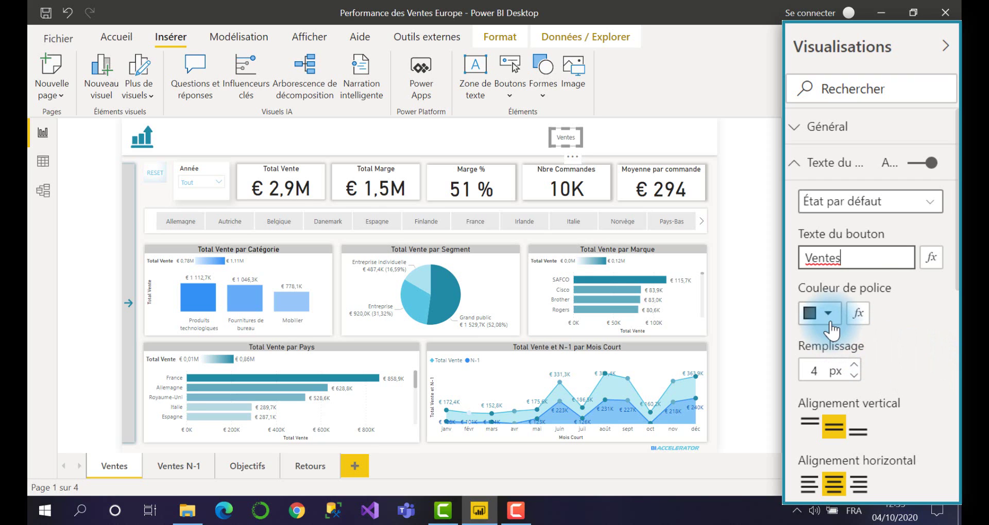
For the Ventes button's hover state (Pointage), set the text to a light turquoise theme colour at 12 pt.
click(932, 211)
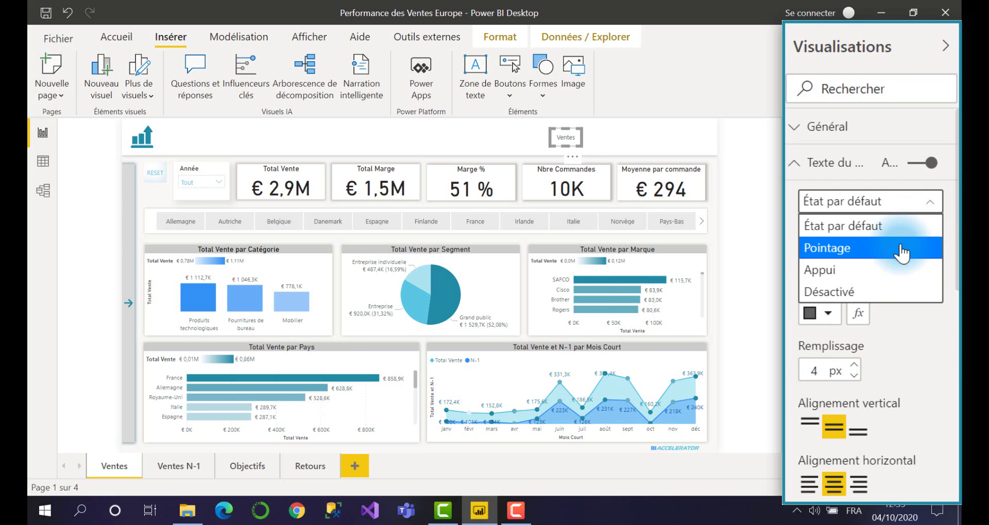
click(898, 248)
click(829, 316)
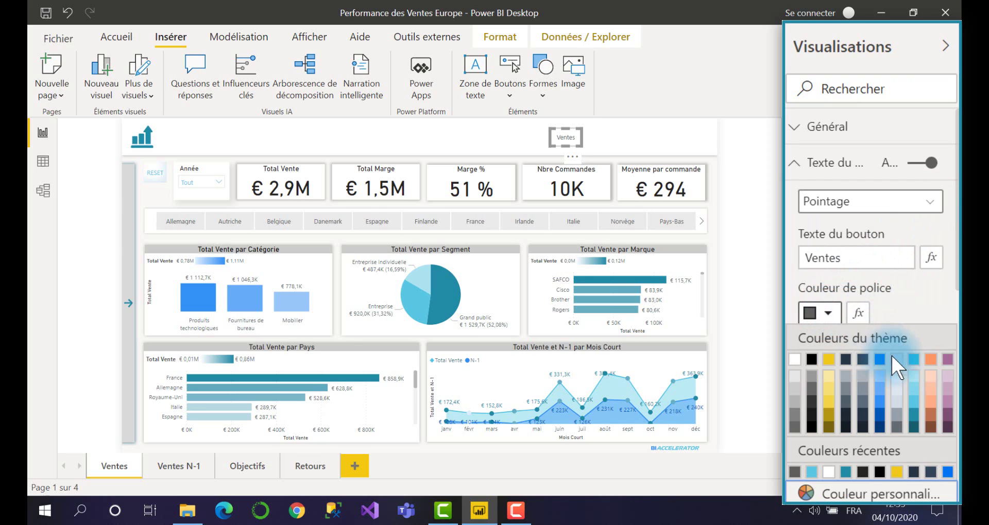
click(916, 409)
scroll(907, 354, down, 4)
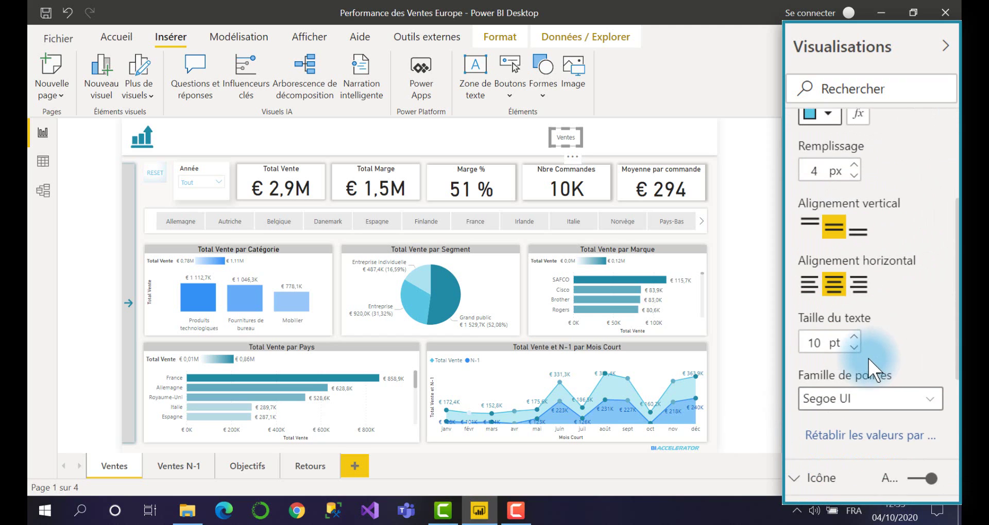
click(853, 337)
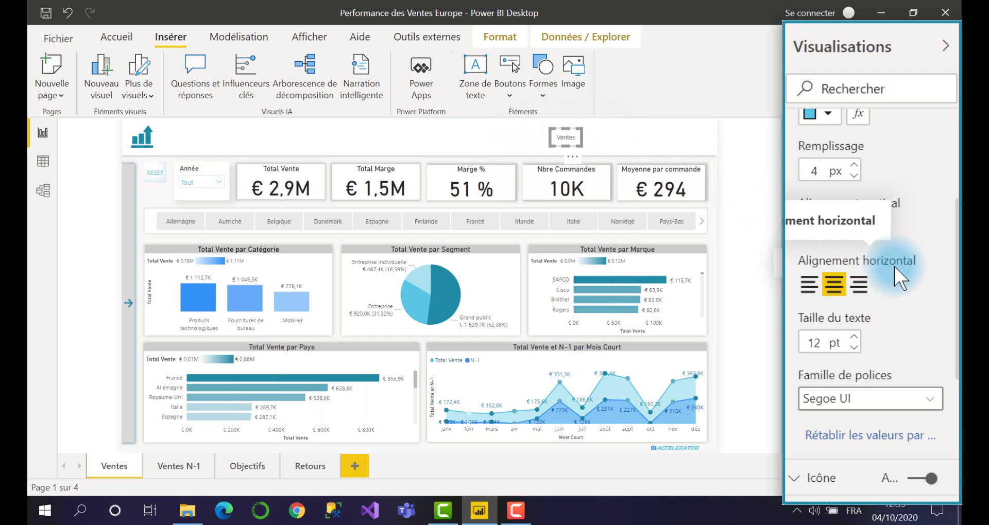
Enable the Ventes button's fill and set a dark teal fill colour for its pressed state (Appui).
scroll(894, 267, down, 4)
scroll(895, 273, down, 2)
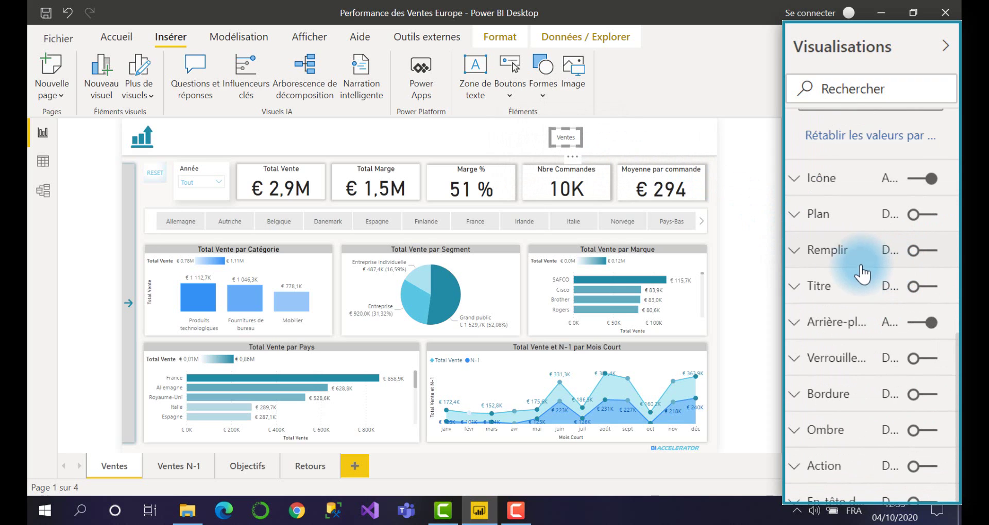
click(927, 251)
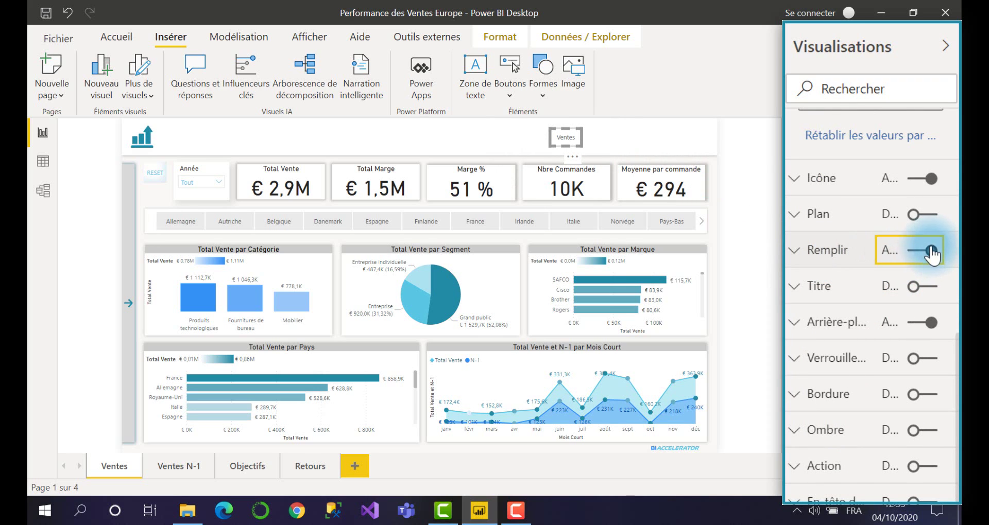
click(803, 251)
click(925, 296)
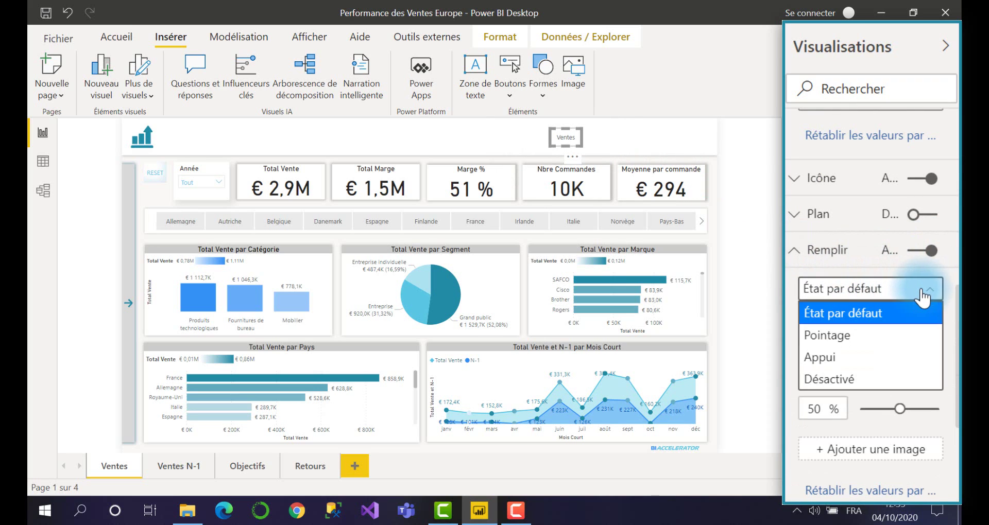
click(909, 361)
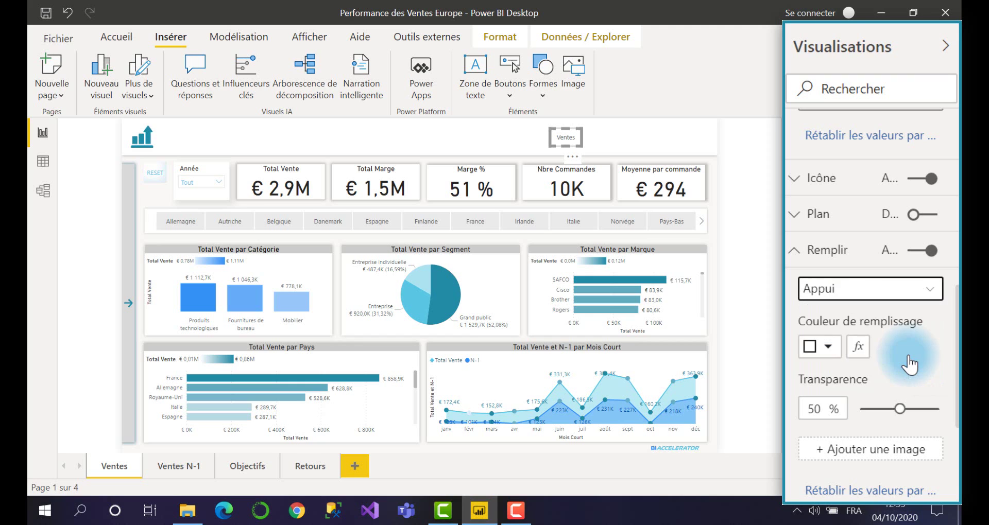
click(827, 352)
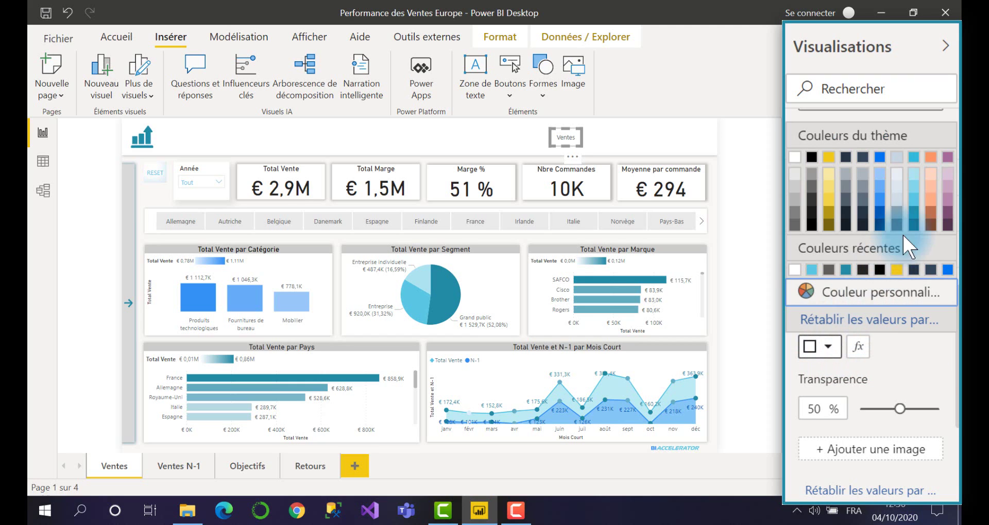
click(914, 214)
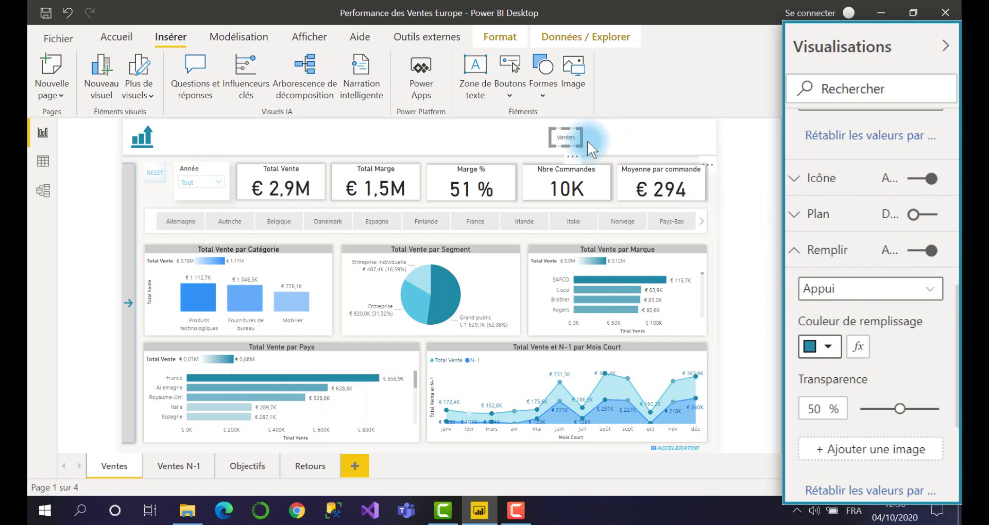
click(570, 137)
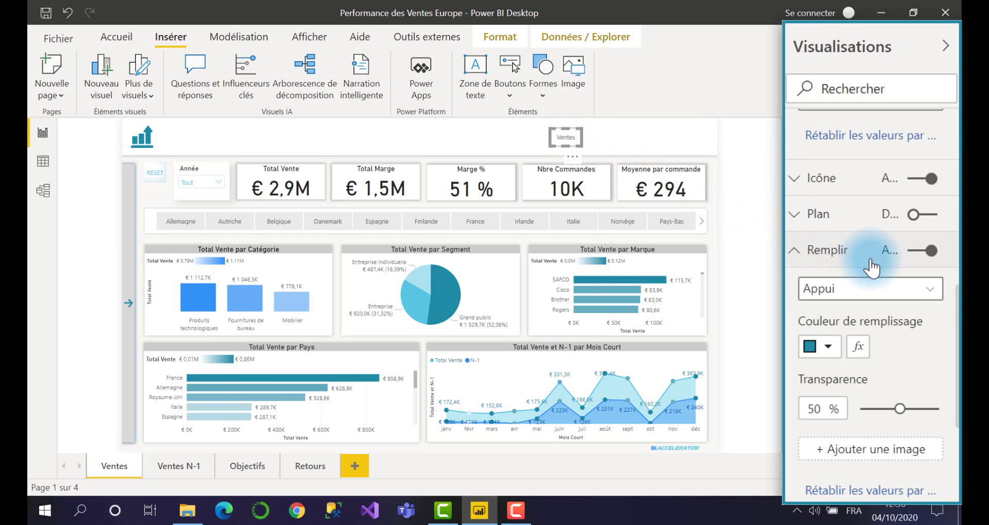
For the Ventes button's pressed state (Appui), set the text to white at 12 pt.
scroll(870, 259, up, 6)
scroll(871, 258, up, 4)
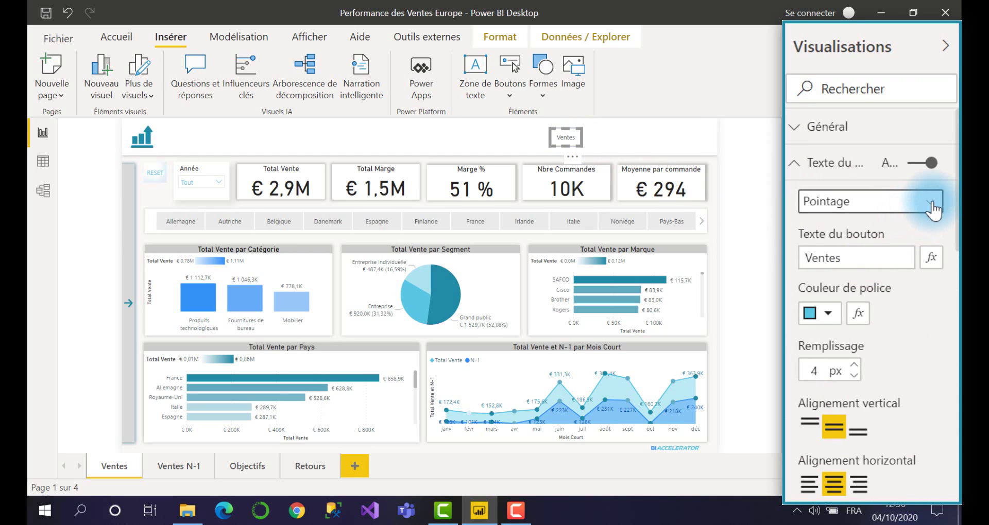
click(931, 205)
click(897, 273)
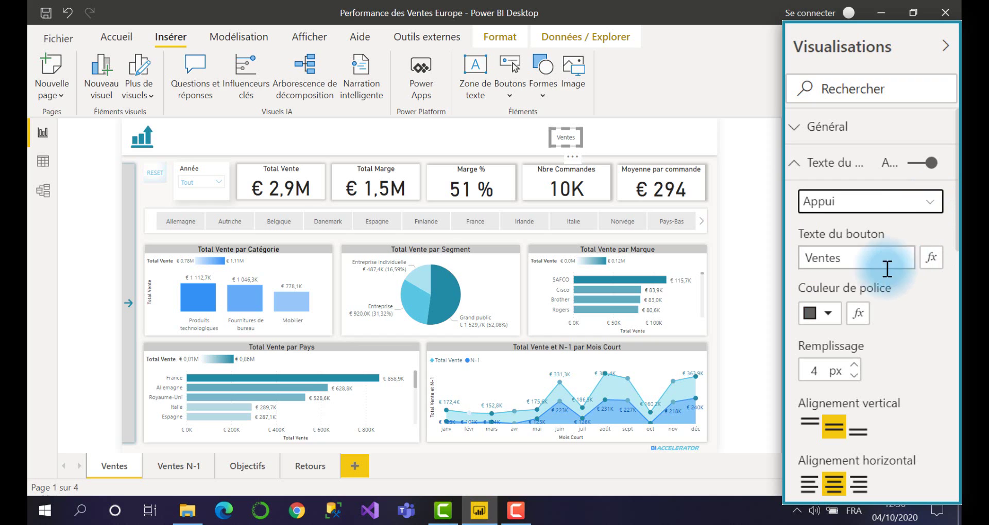
click(829, 314)
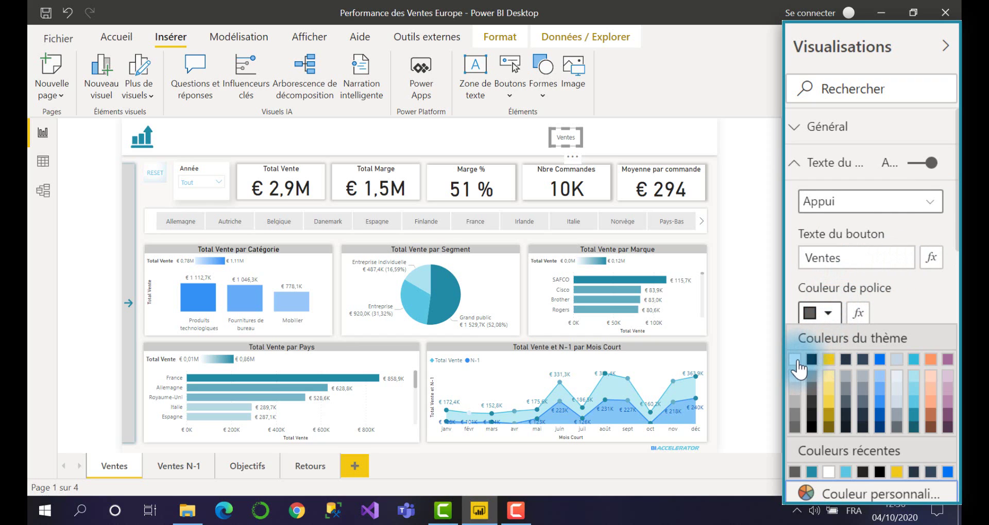
click(802, 367)
scroll(802, 368, down, 4)
click(853, 335)
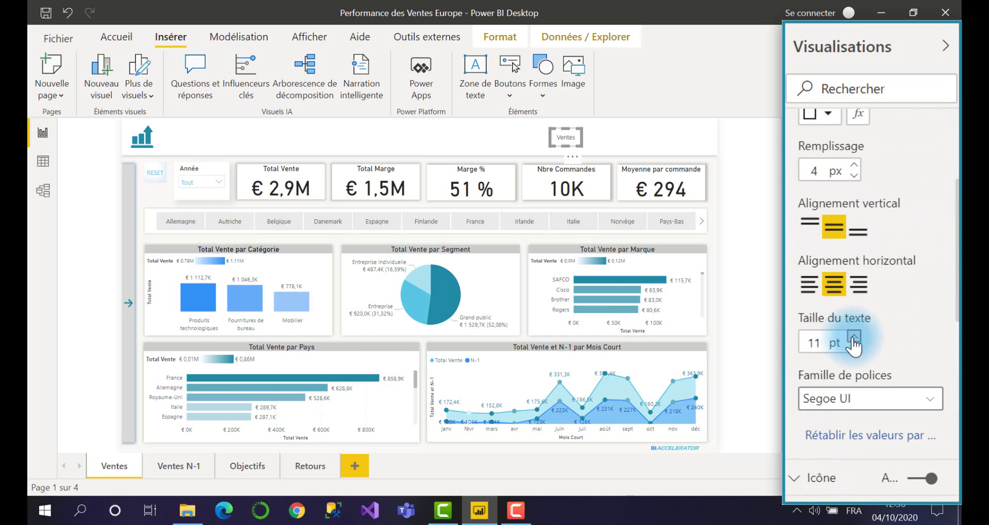
click(854, 336)
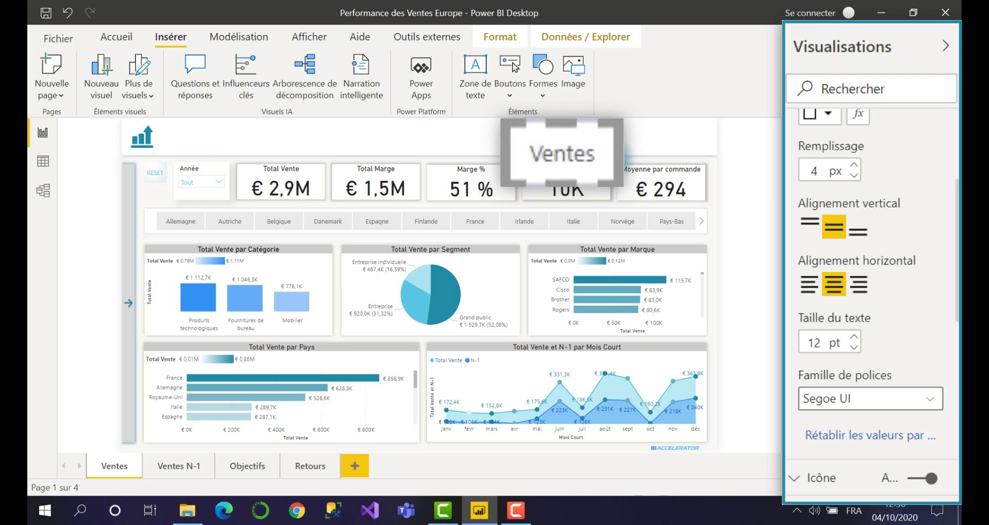
Duplicate the Ventes button and line up the copies as a row of four buttons in the header.
click(611, 159)
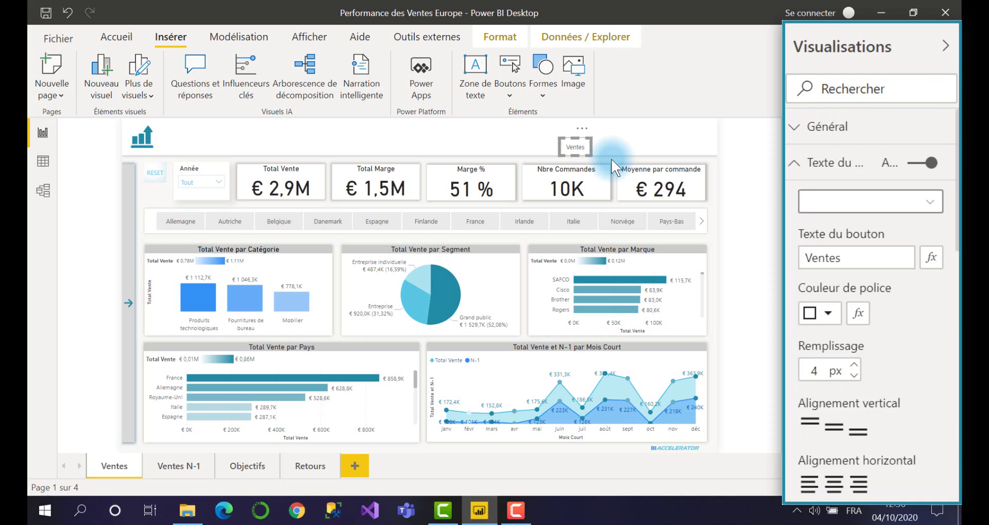
drag(584, 150, 560, 138)
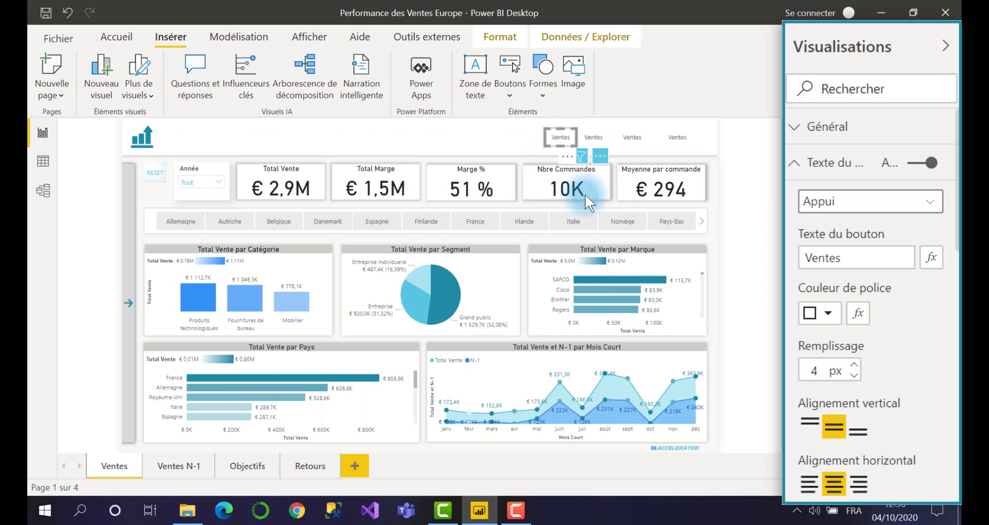
Change the second header button's default-state text (État par défaut) to "N-1".
click(604, 142)
double_click(813, 253)
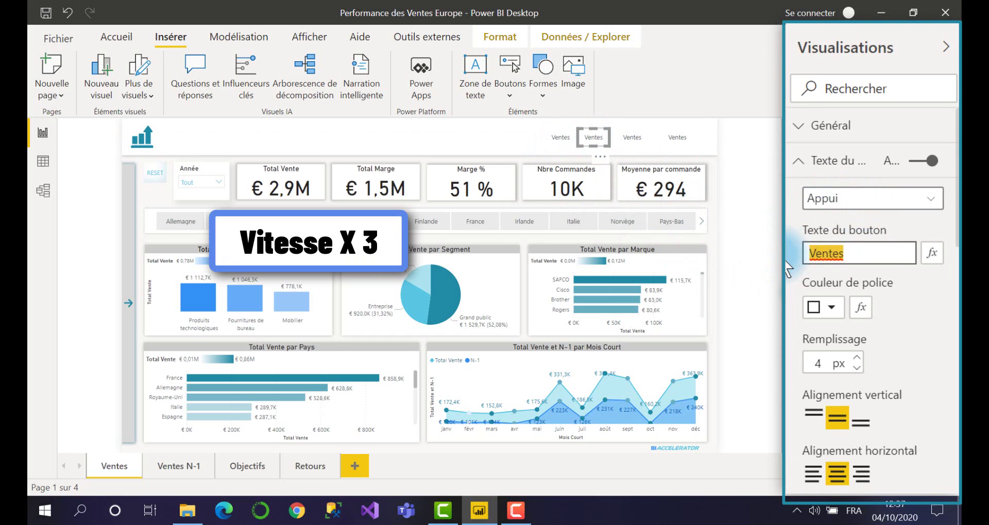
text(N-1)
click(927, 198)
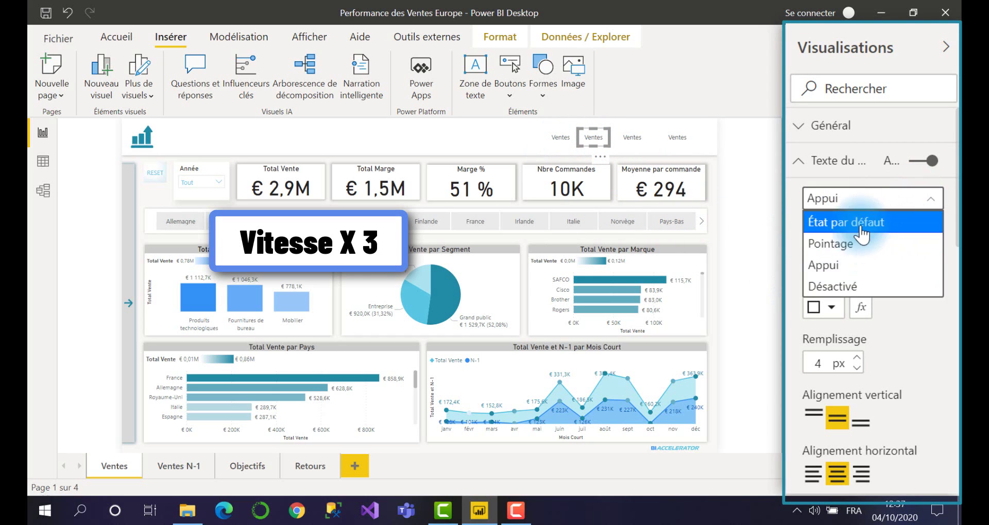
click(850, 216)
double_click(826, 253)
text(N-1)
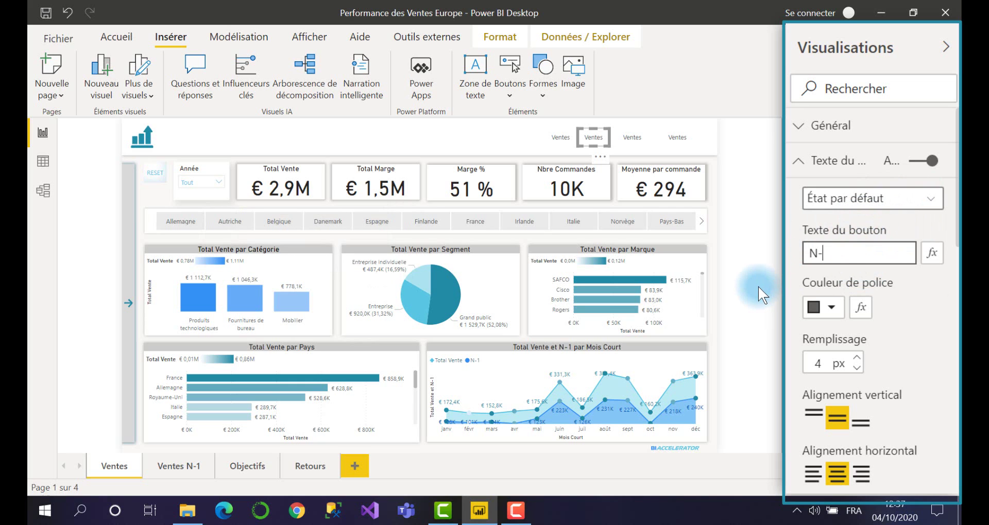
Change the default-state text of the third header button to "Objectifs" and the fourth to "Retours".
click(637, 149)
double_click(819, 253)
text(Objectifs)
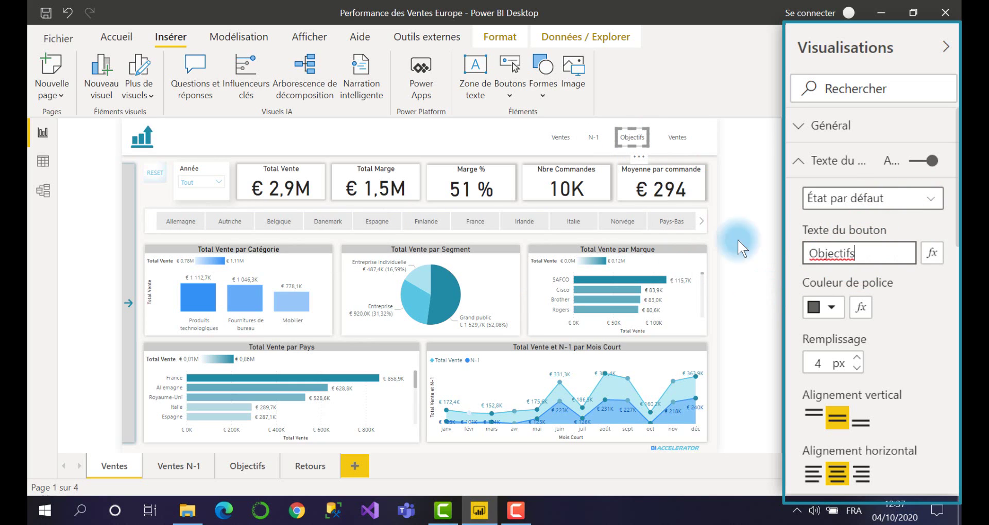
click(677, 137)
double_click(826, 254)
text(Retours)
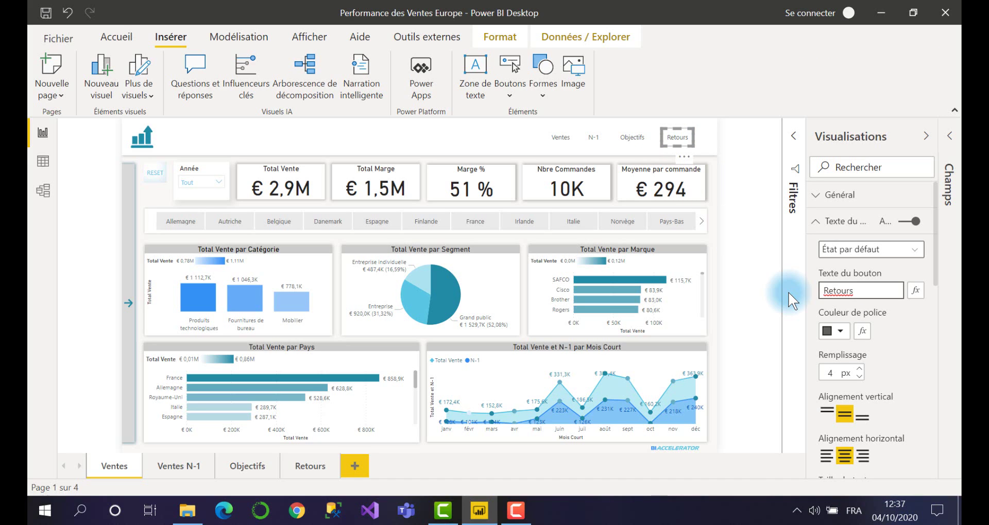
click(559, 138)
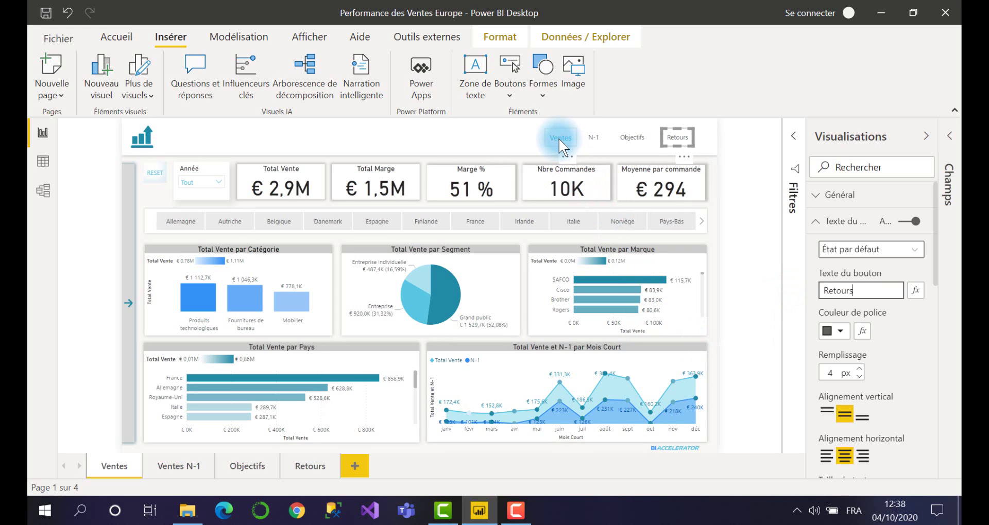
click(596, 139)
click(636, 138)
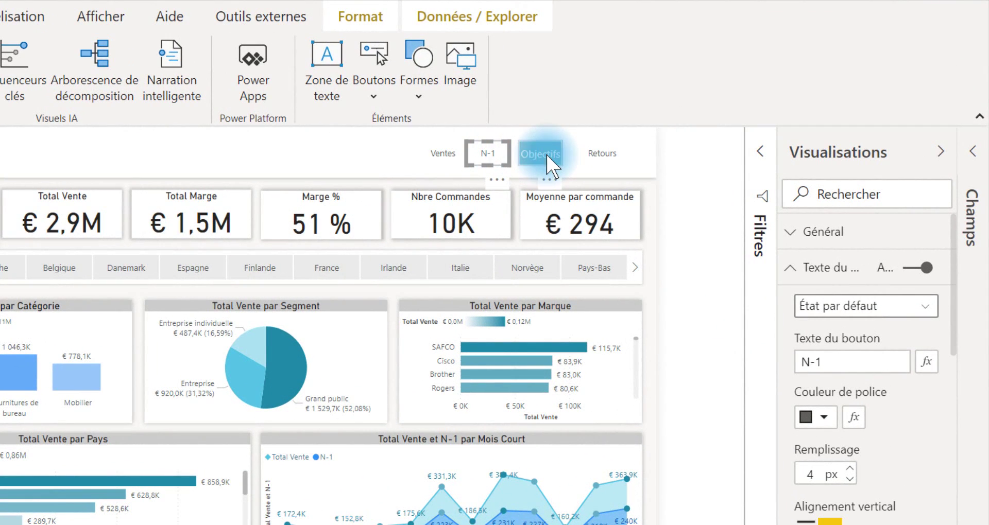
click(603, 153)
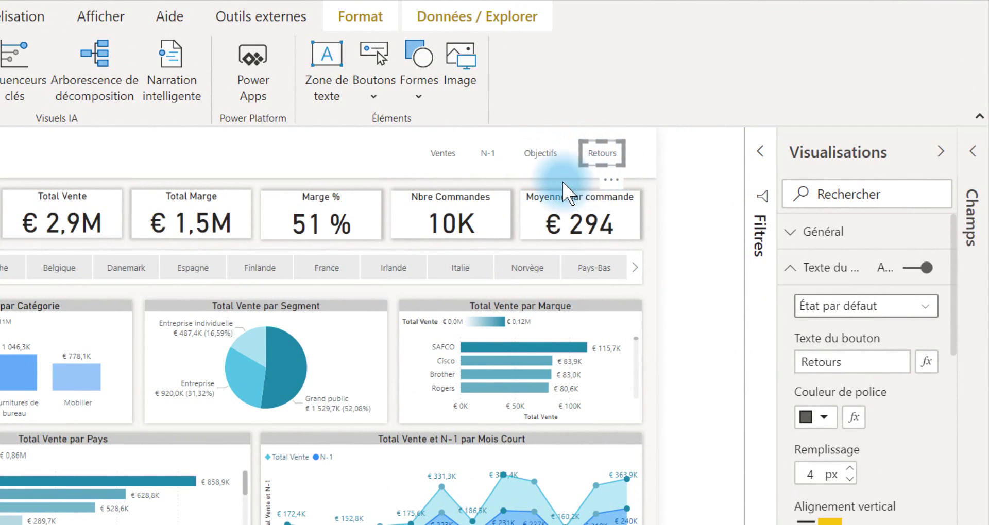
Distribute the four header buttons Ventes, N-1, Objectifs and Retours horizontally so they are evenly spaced.
click(446, 152)
ctrl+click(484, 151)
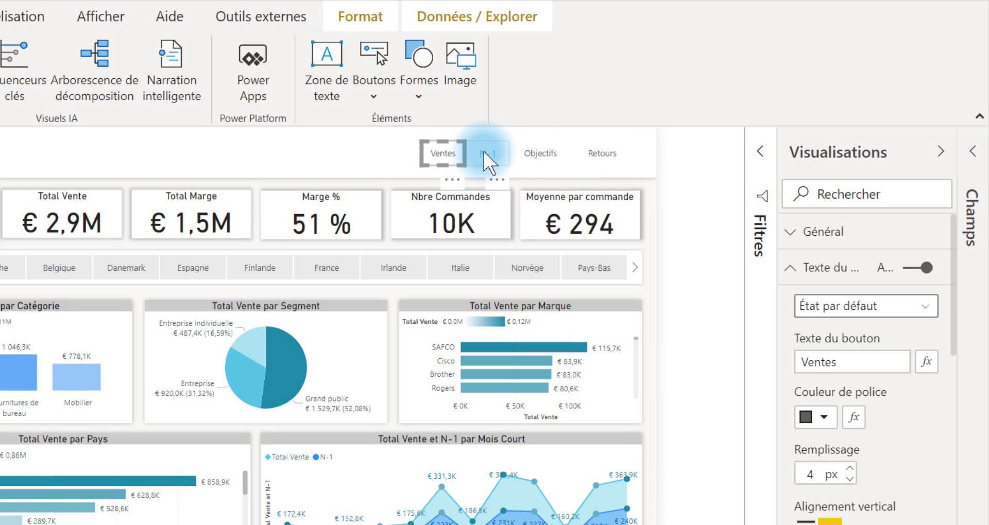
ctrl+click(527, 151)
ctrl+click(595, 151)
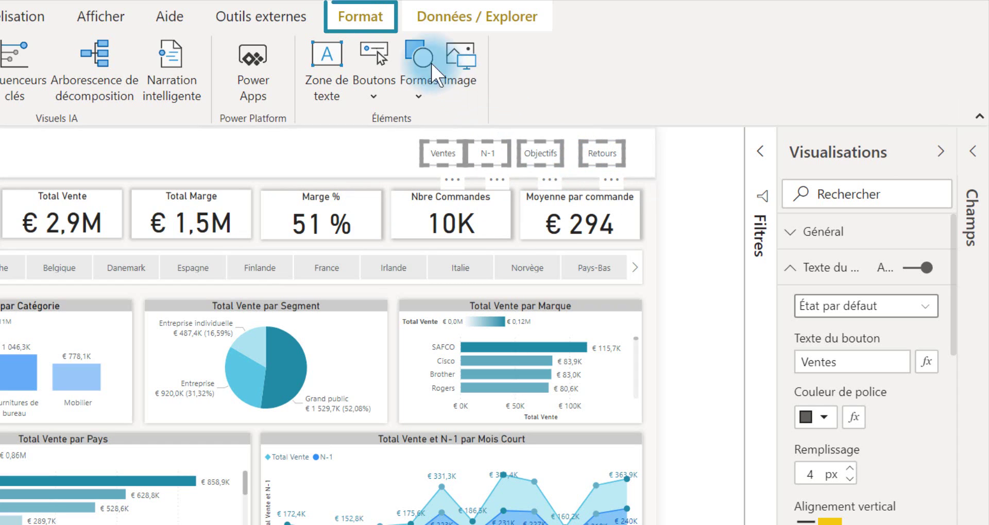
click(368, 26)
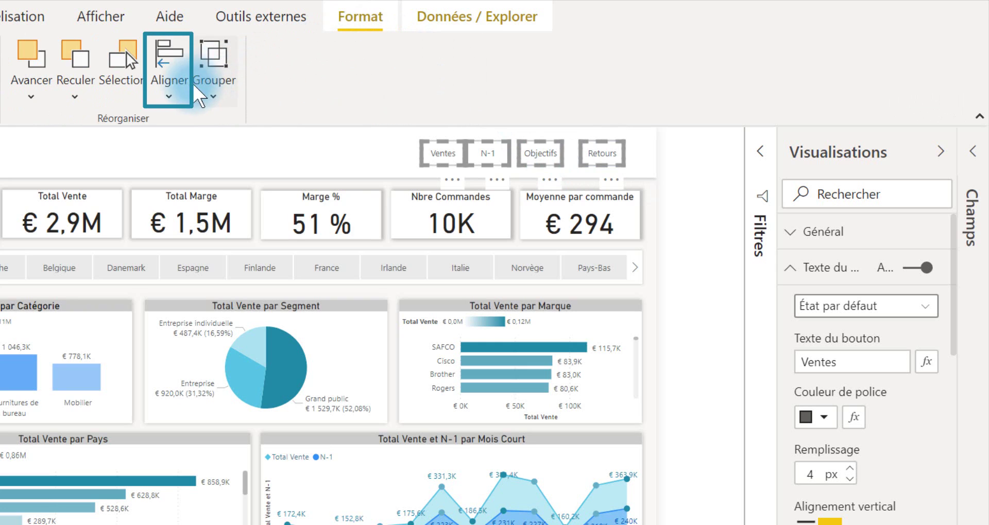
click(169, 97)
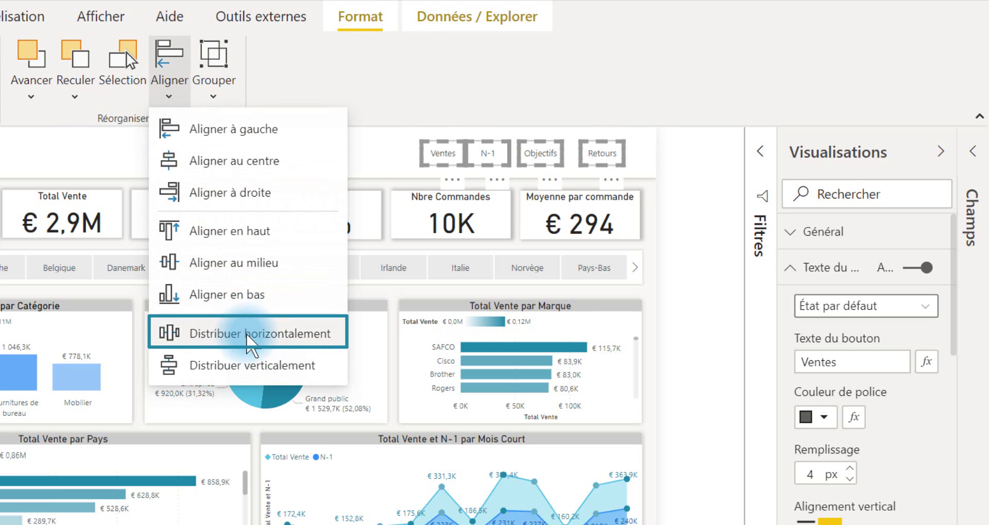
click(250, 341)
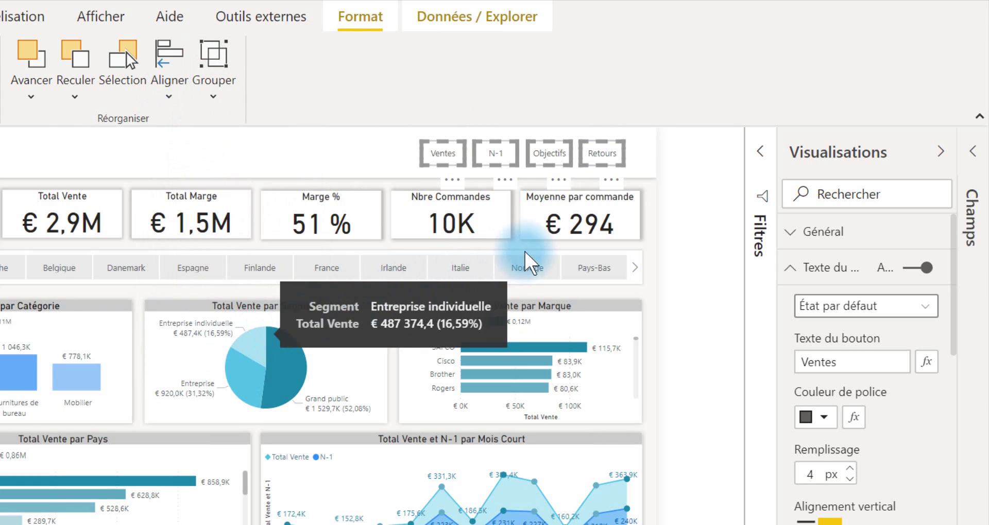
click(614, 238)
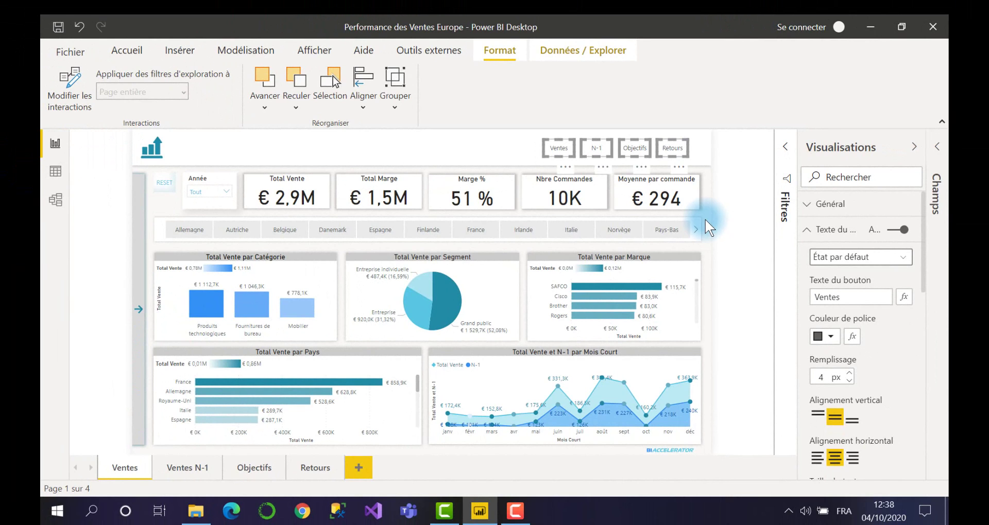
Paste copies of the four navigation buttons into the headers of the Ventes N-1, Objectifs and Retours pages.
click(195, 465)
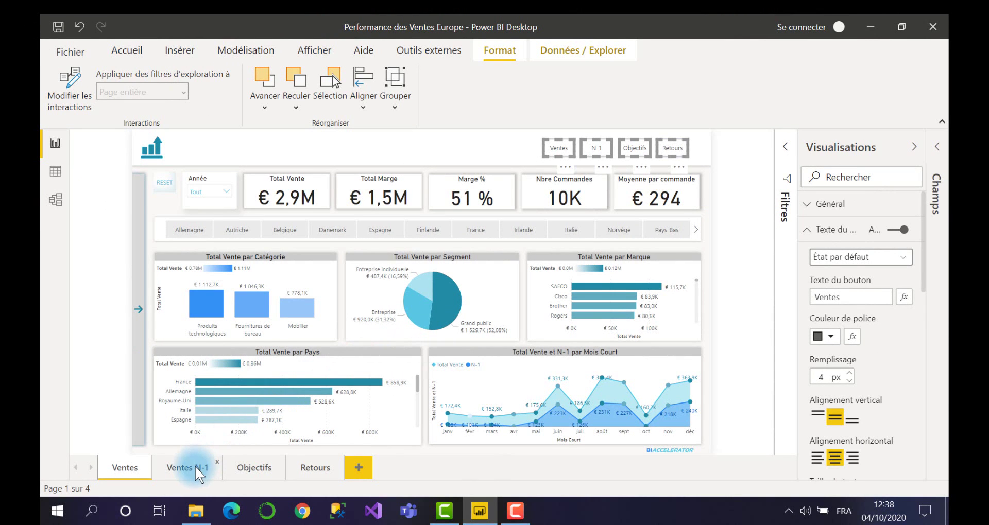
click(652, 143)
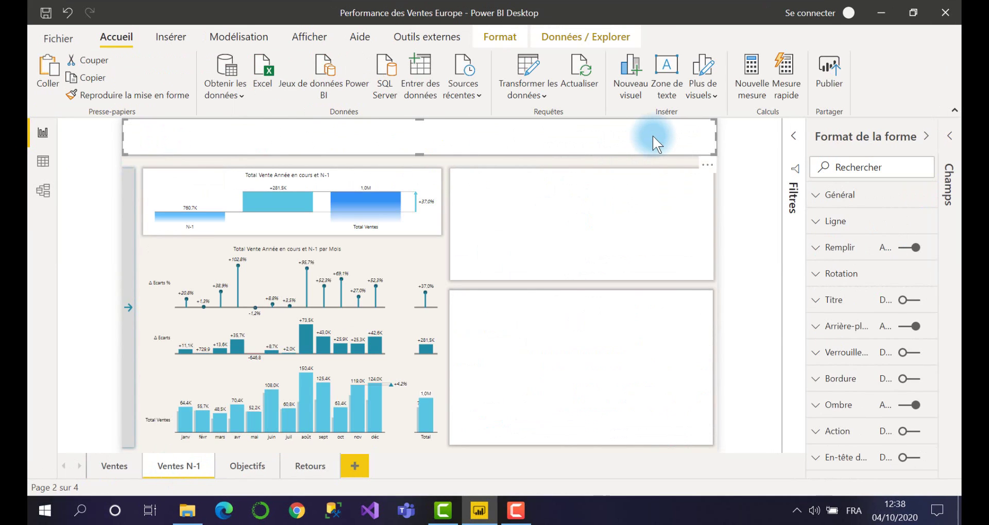
click(246, 465)
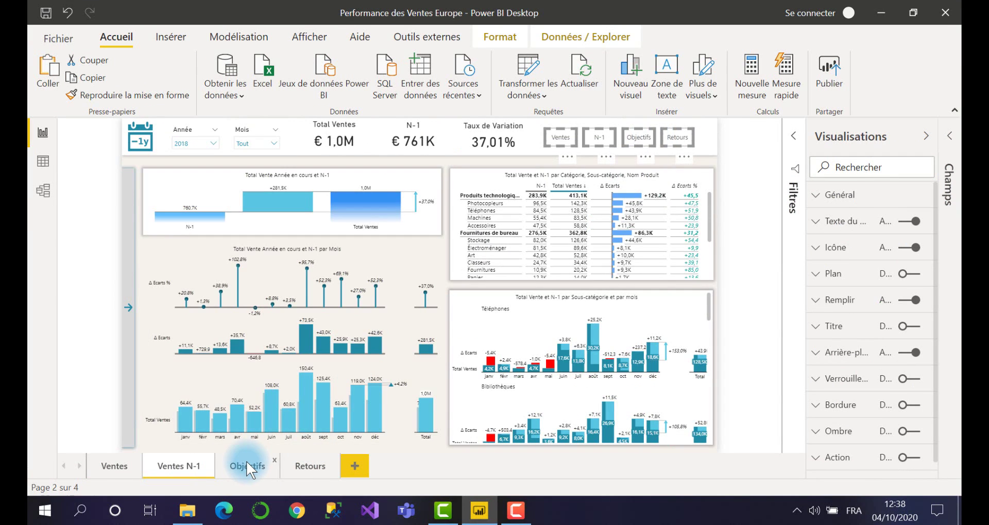
click(641, 131)
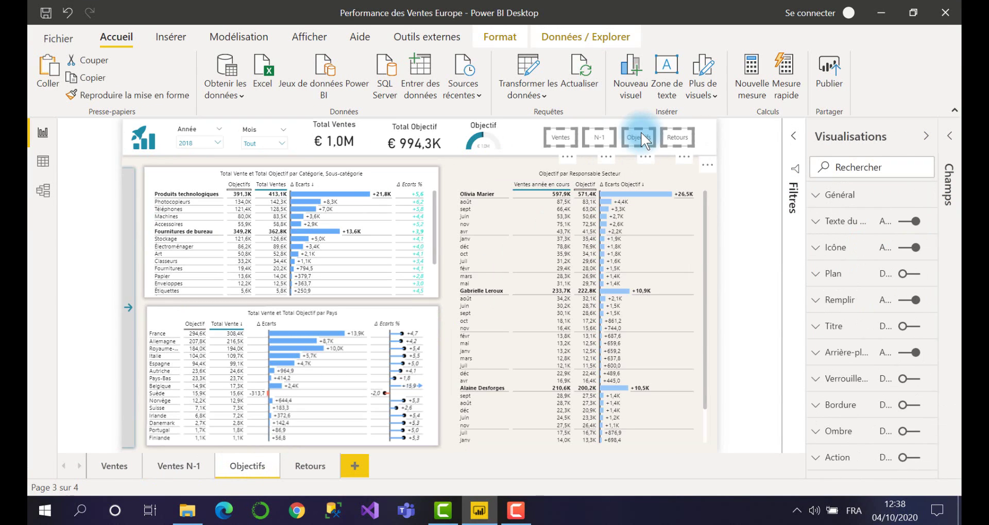
click(309, 466)
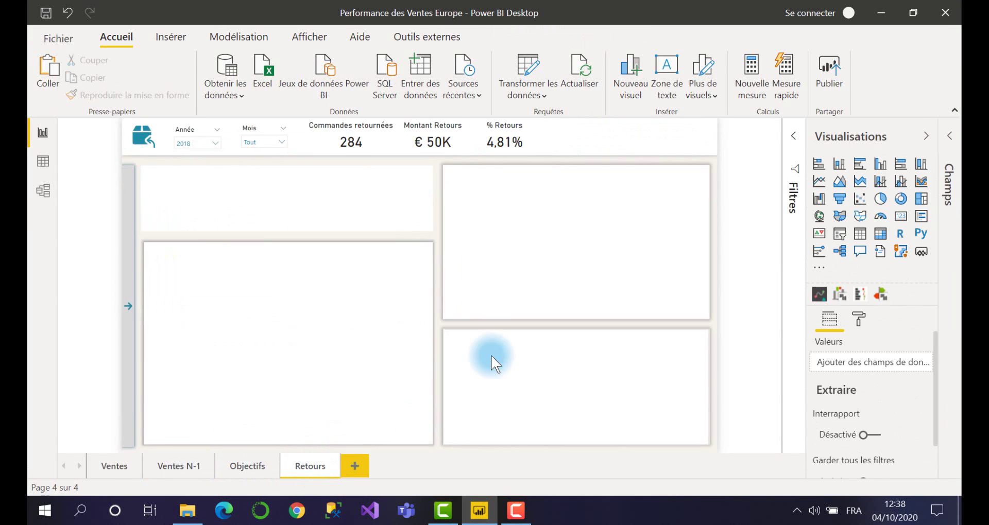
click(647, 138)
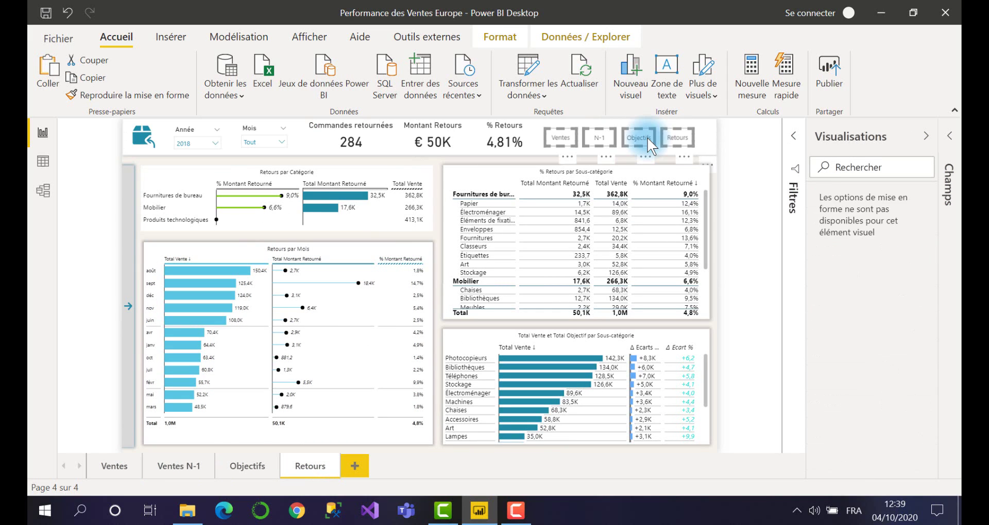
click(269, 408)
On the Ventes page, enable the Ventes button's action with type Navigation entre les pages and destination Aucun.
click(125, 472)
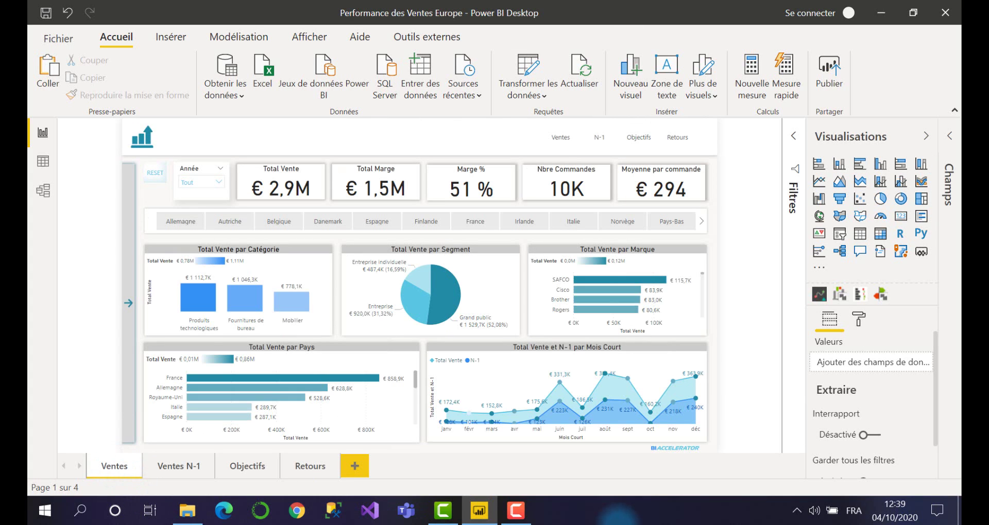
click(596, 145)
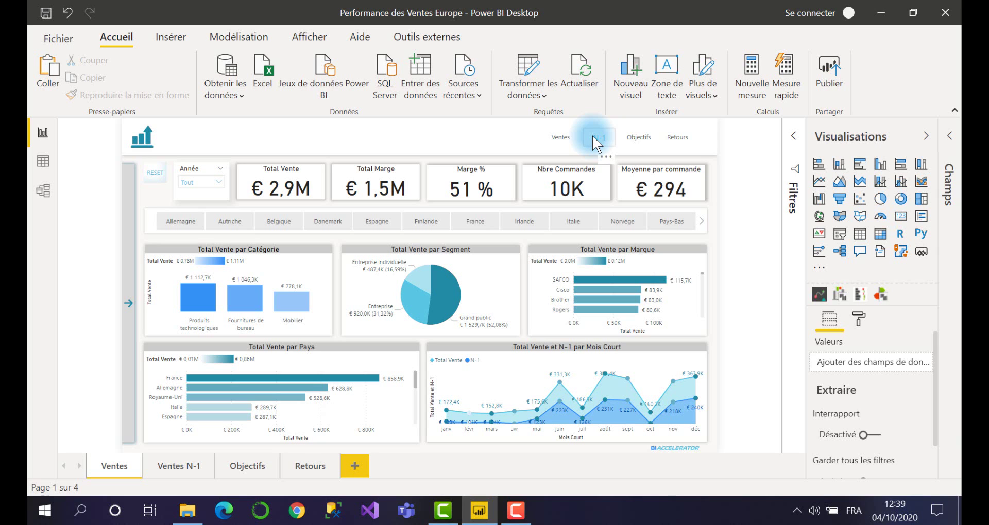
click(597, 145)
click(560, 138)
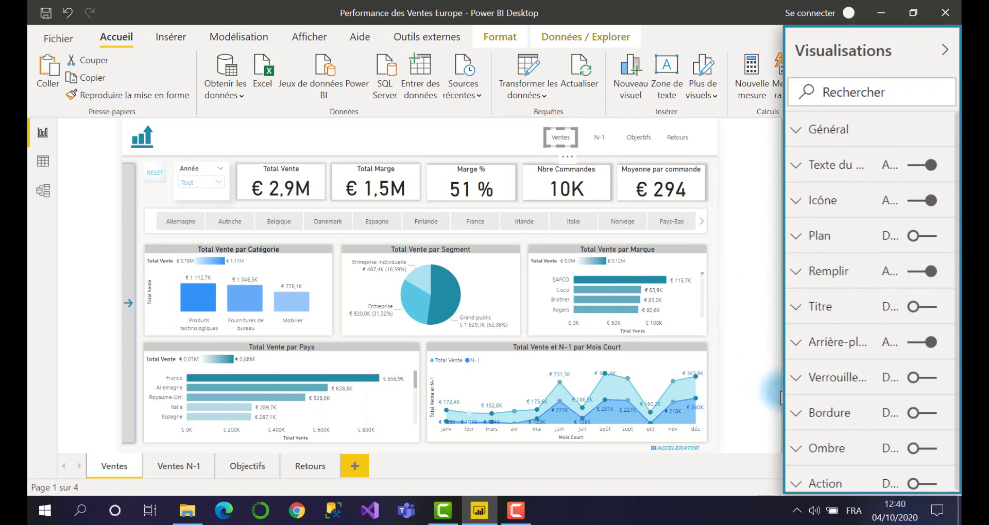
scroll(795, 452, down, 1)
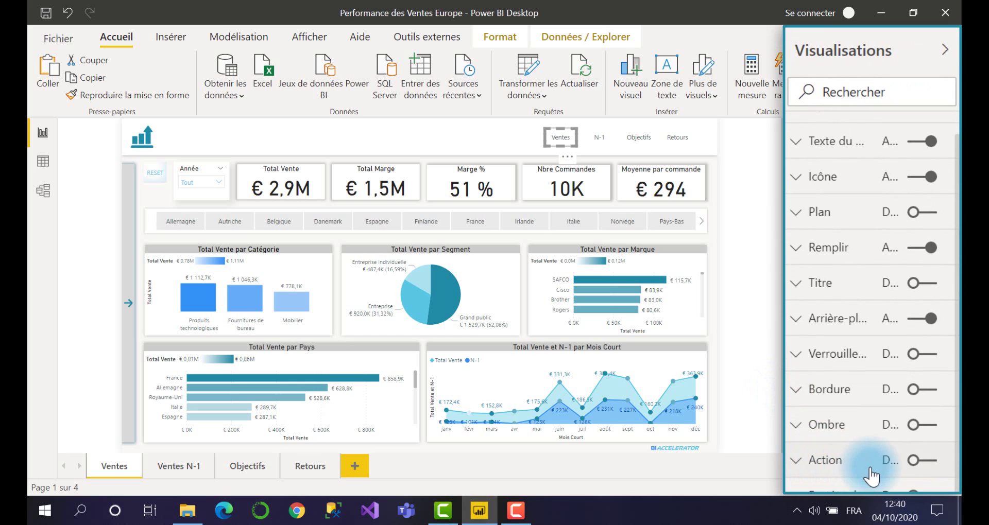
click(922, 460)
click(829, 459)
scroll(865, 427, down, 5)
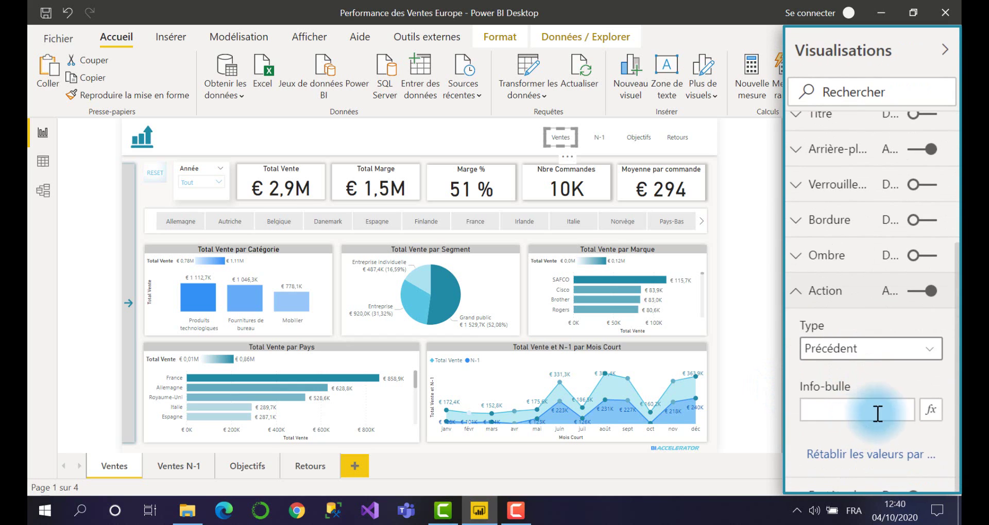
click(930, 351)
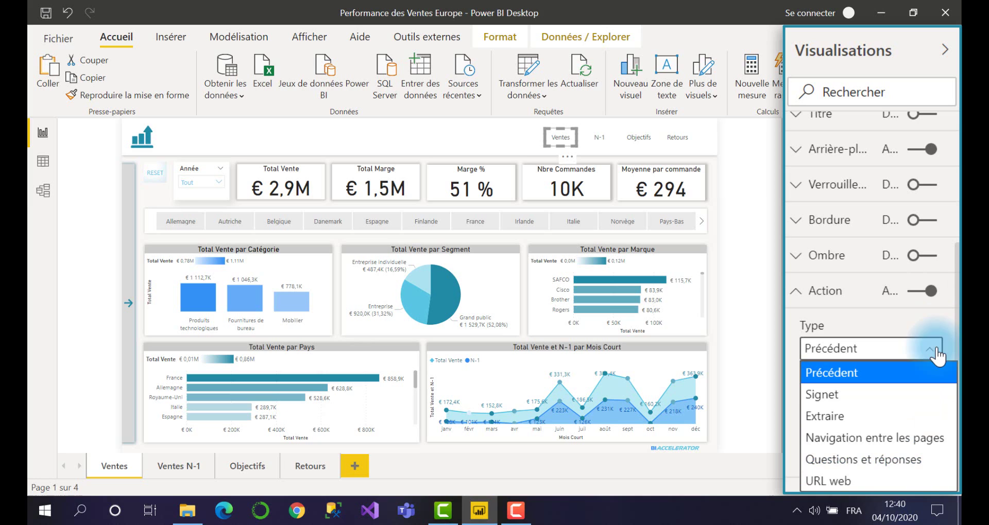
click(935, 453)
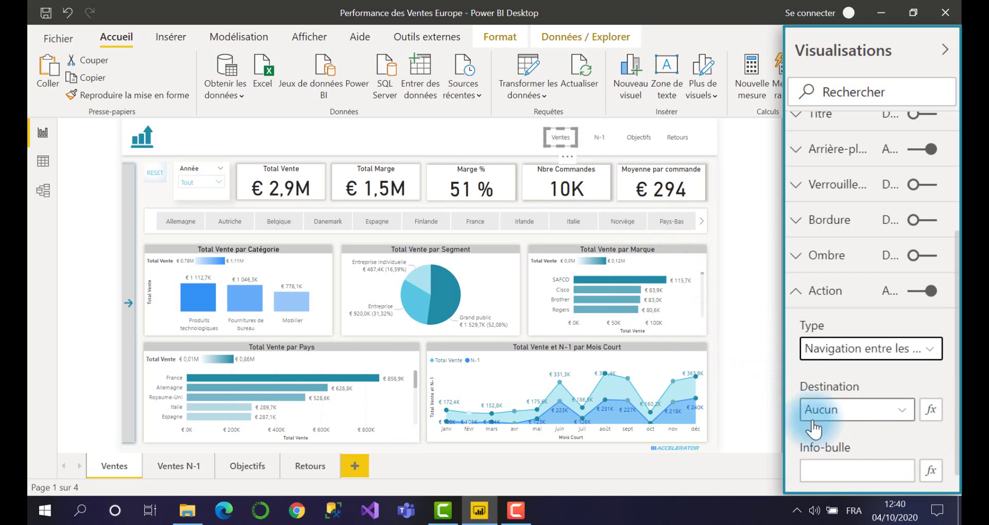
click(878, 412)
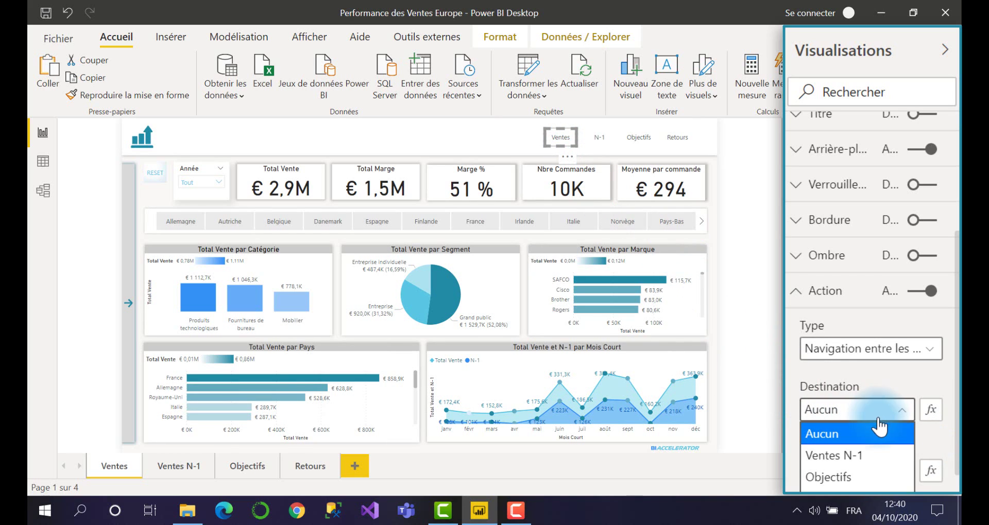
click(830, 437)
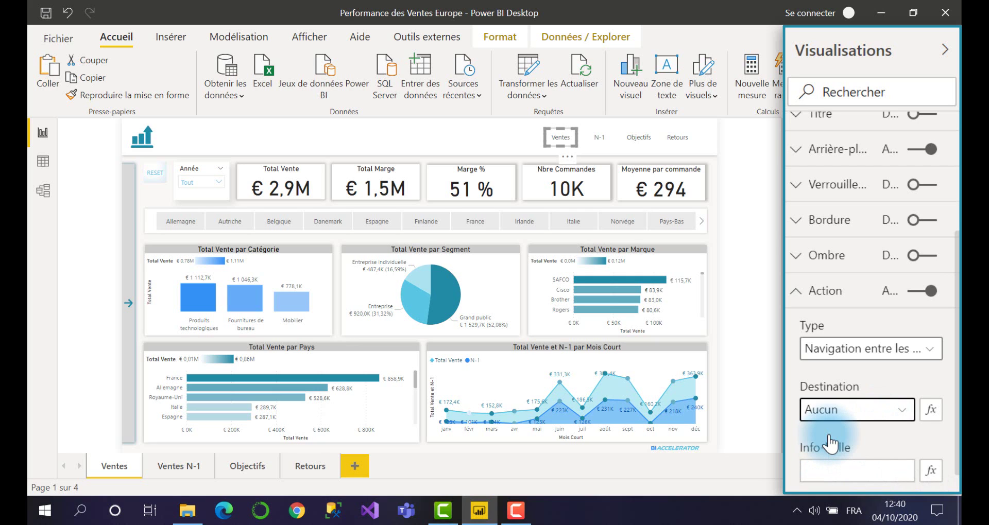
Enable the N-1 button's action with type Navigation entre les pages and destination Ventes N-1.
click(596, 136)
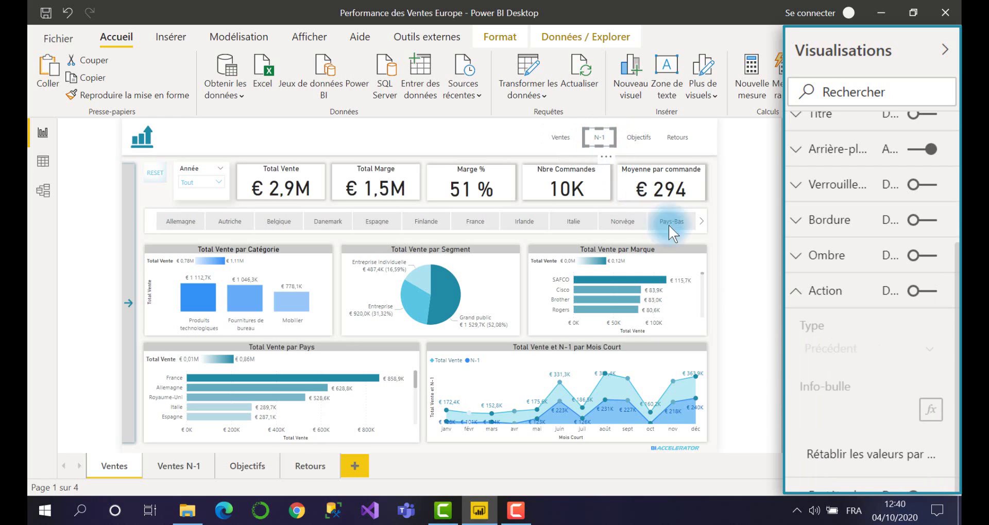
click(920, 292)
click(892, 351)
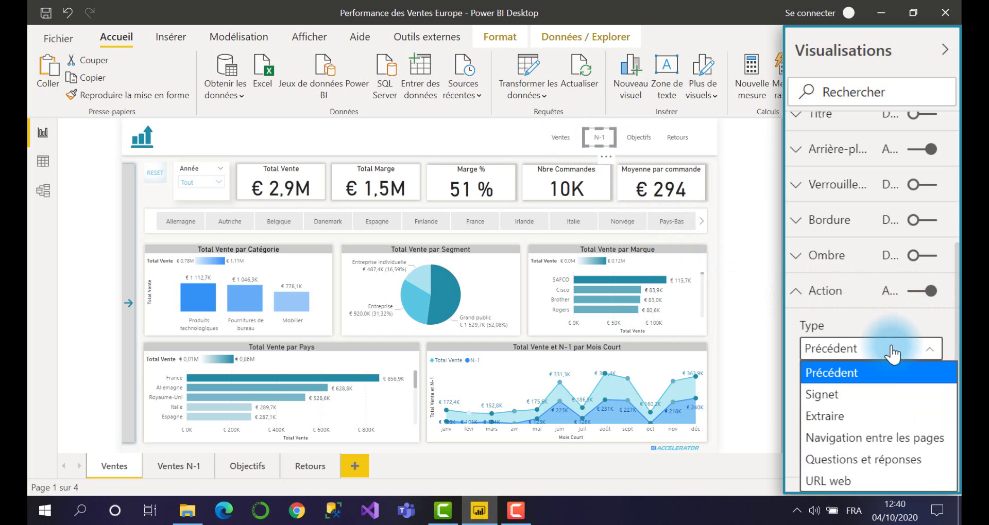
click(891, 439)
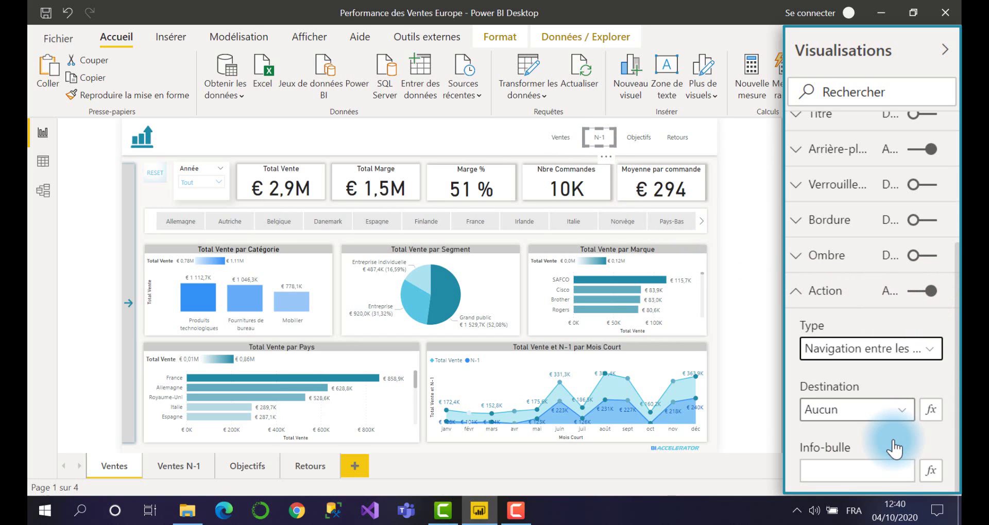
click(882, 412)
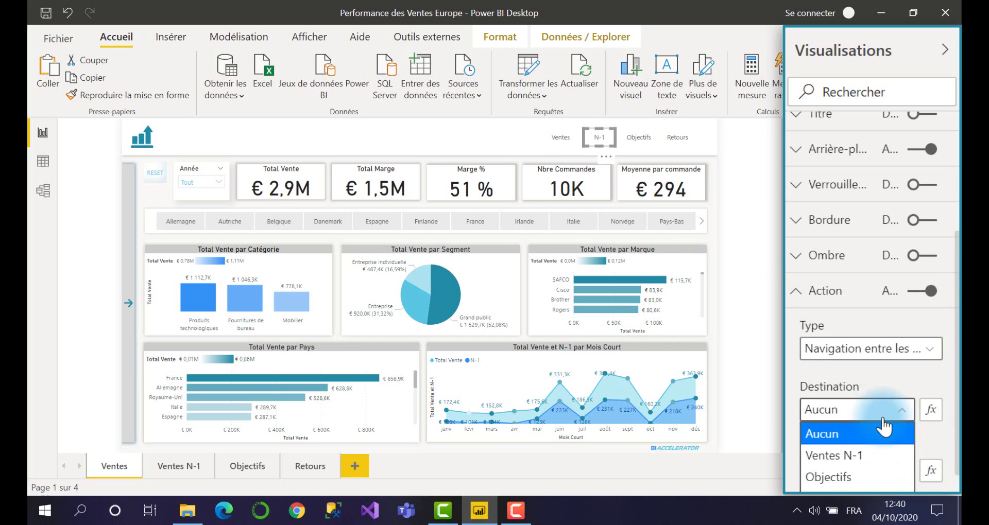
click(884, 463)
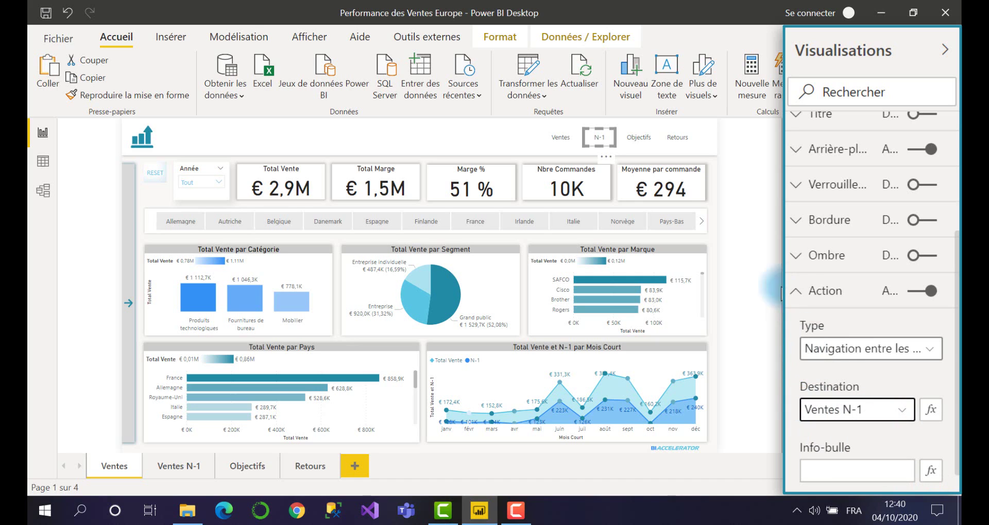
Enable the Objectifs button's action with type Navigation entre les pages and destination Objectifs.
click(639, 137)
click(922, 291)
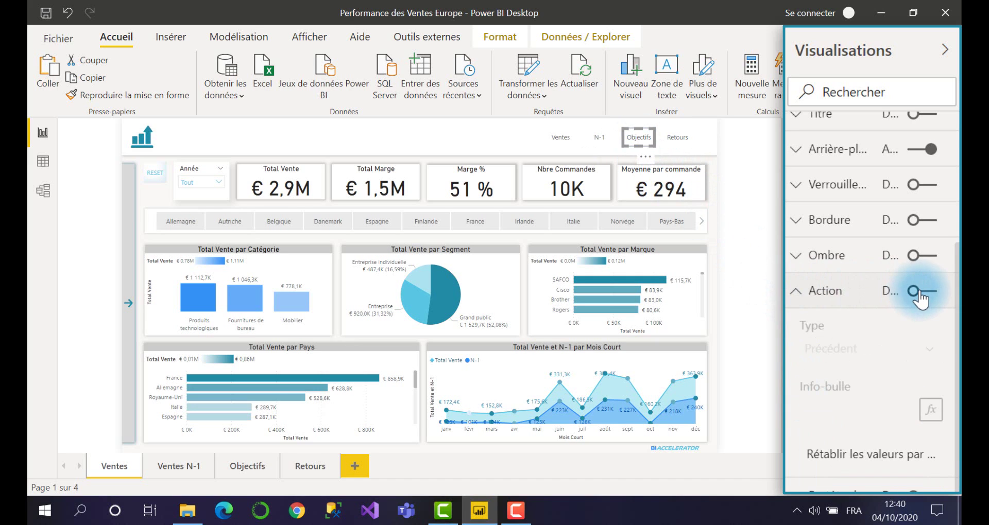
click(890, 348)
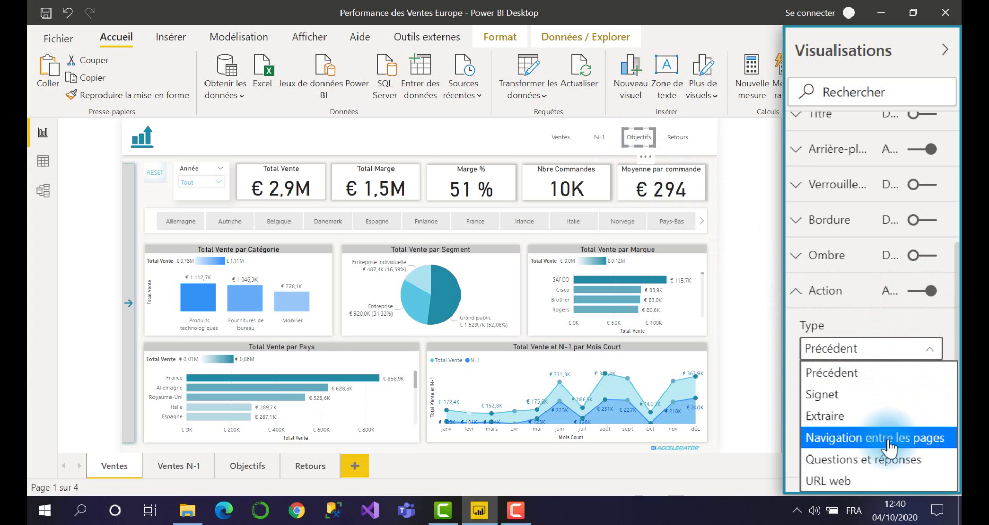
click(875, 438)
click(856, 411)
click(856, 478)
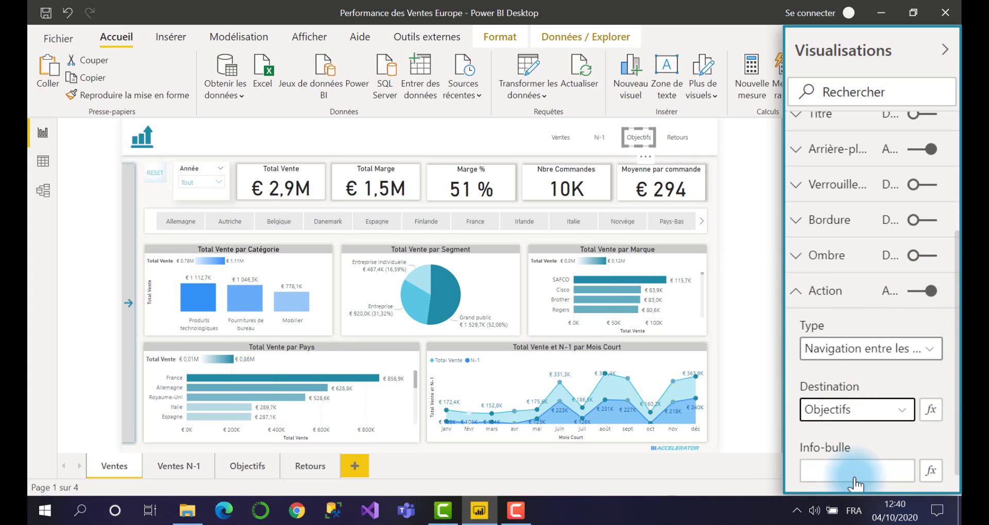
Enable the Retours button's action with type Navigation entre les pages and destination Retours.
click(679, 137)
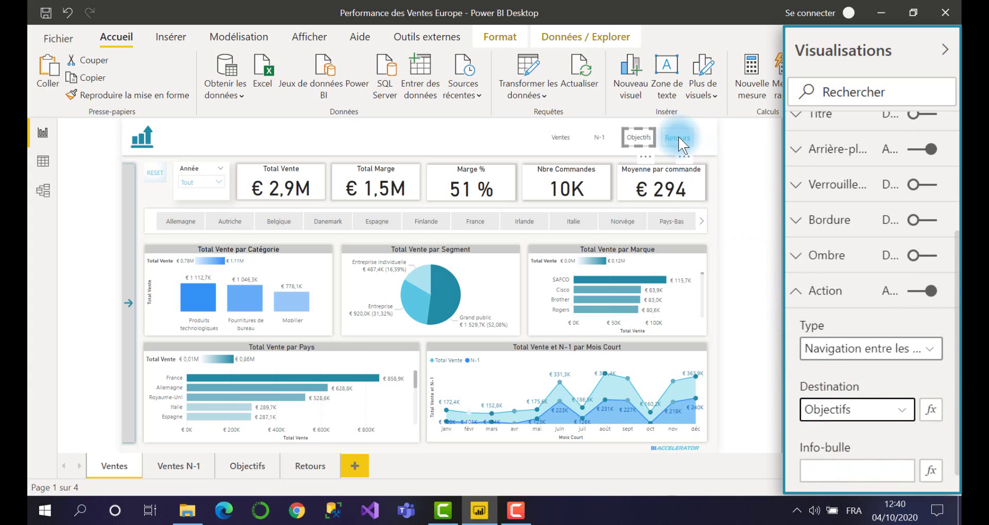
click(923, 292)
click(873, 350)
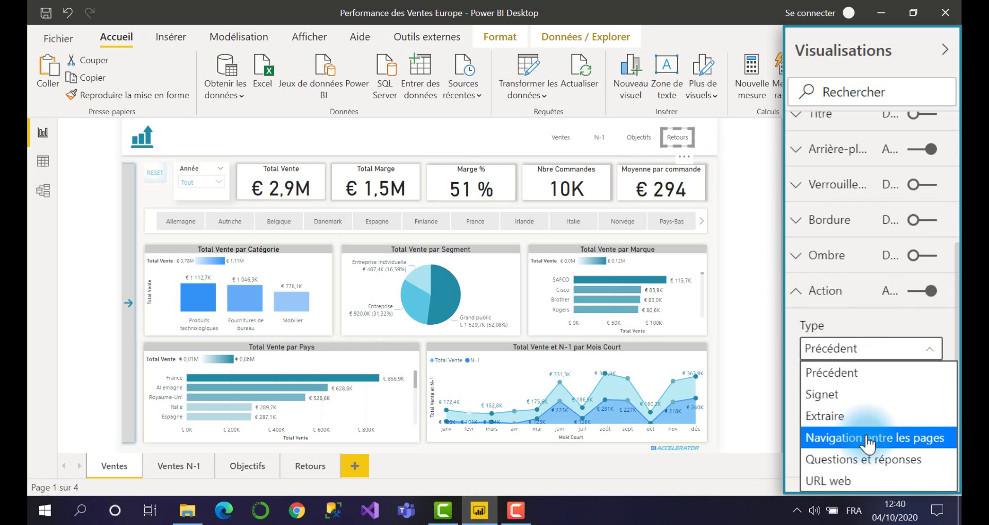
click(870, 439)
click(847, 411)
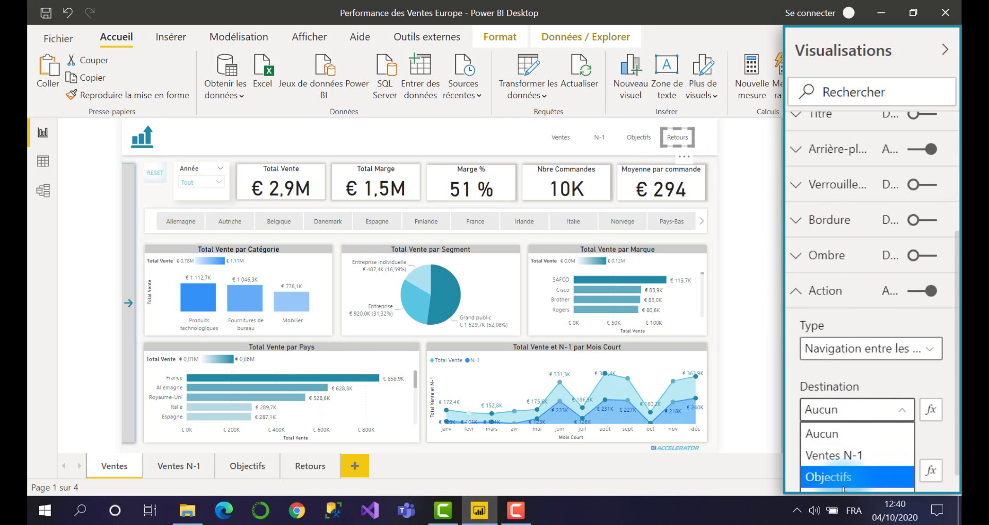
scroll(850, 479, down, 1)
click(837, 481)
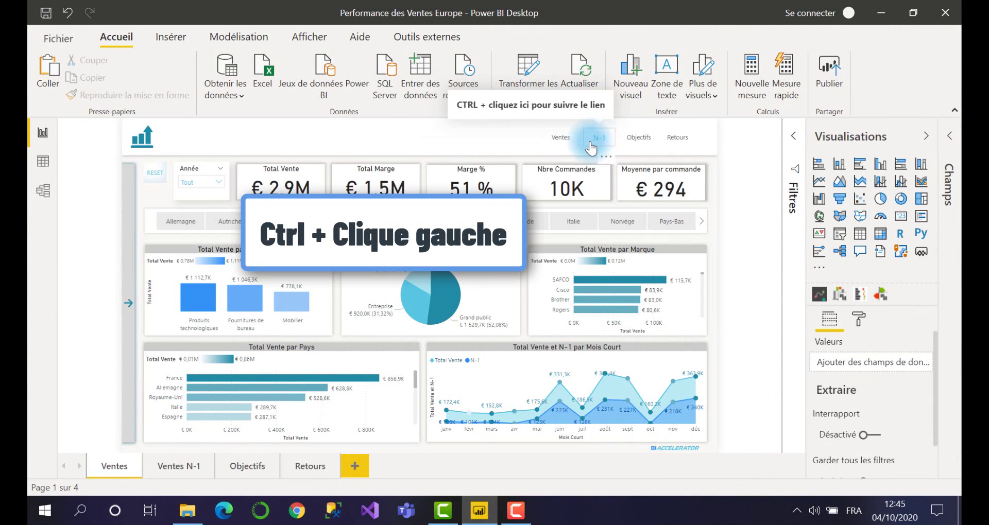
Test the page links by following the N-1, Retours and Ventes navigation buttons.
ctrl+click(591, 148)
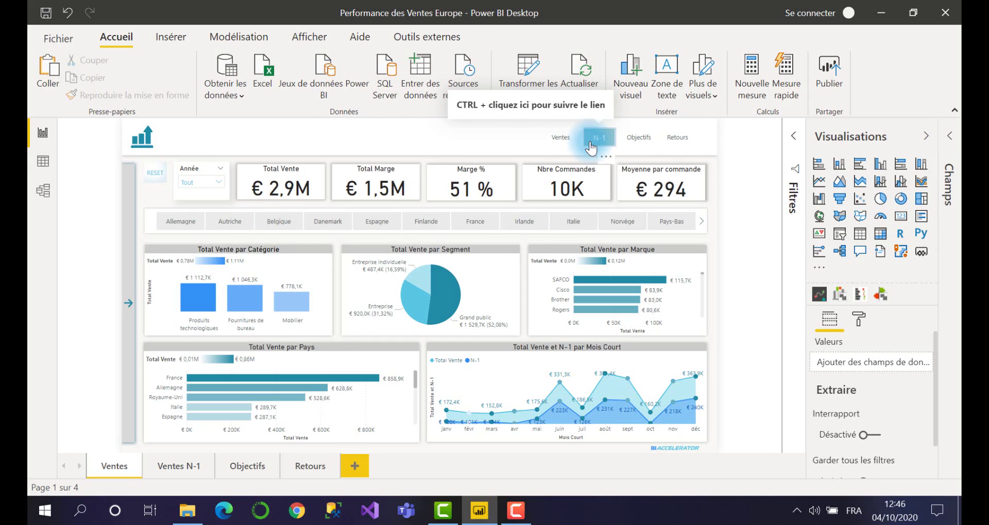
ctrl+click(678, 144)
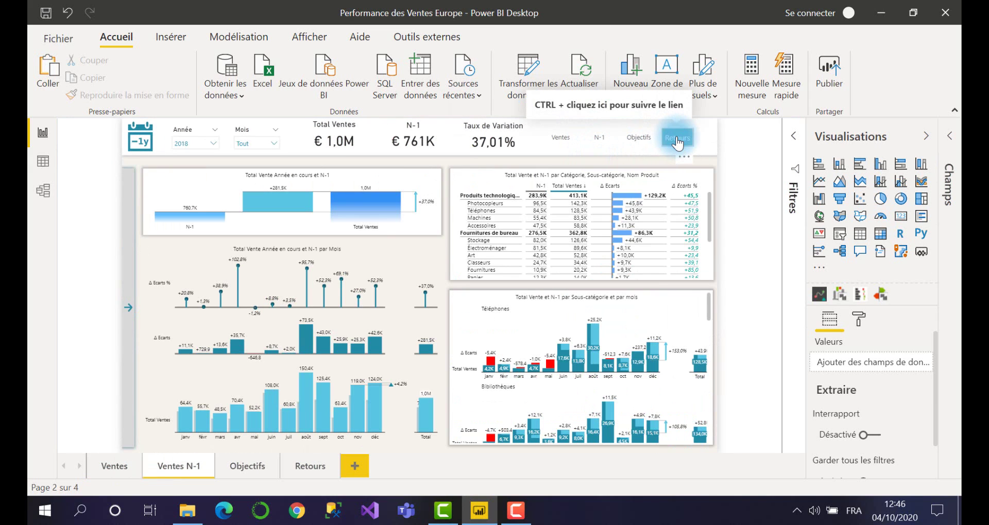
ctrl+click(563, 139)
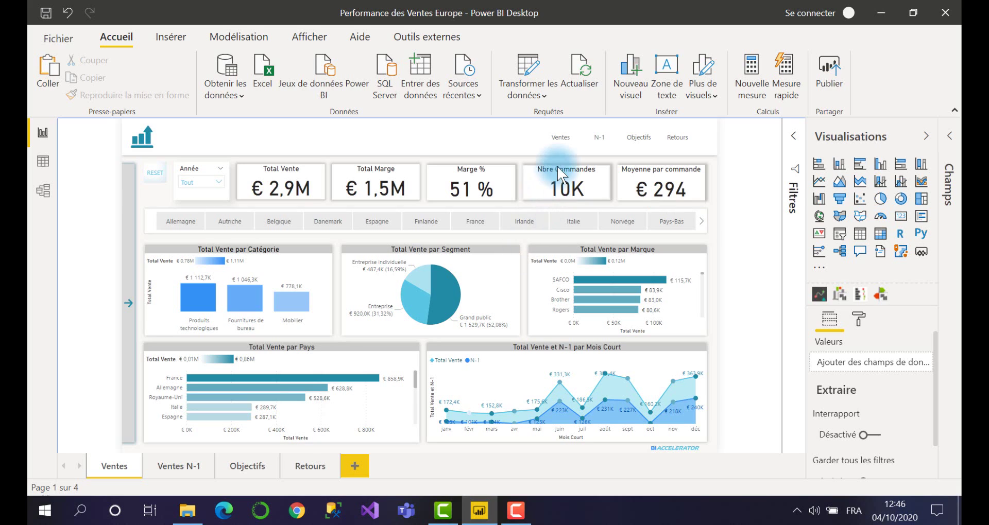
Turn on the Ombre setting for the Ventes button on the Ventes page and set the shadow colour to teal.
click(559, 139)
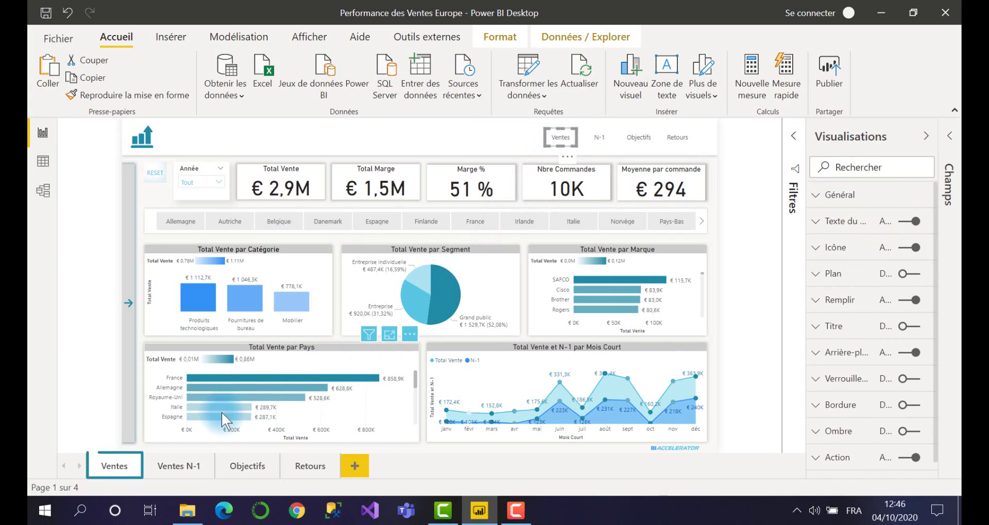
click(120, 461)
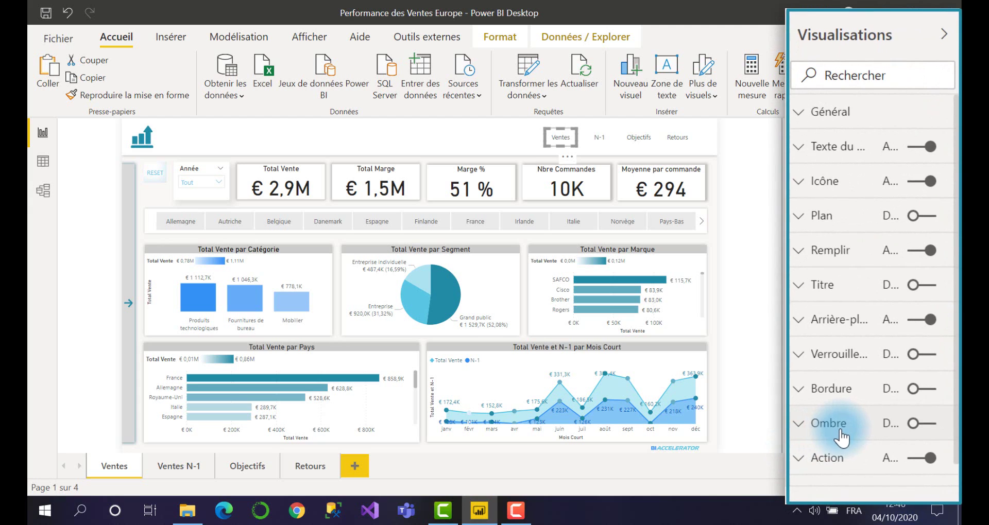
click(911, 425)
click(835, 423)
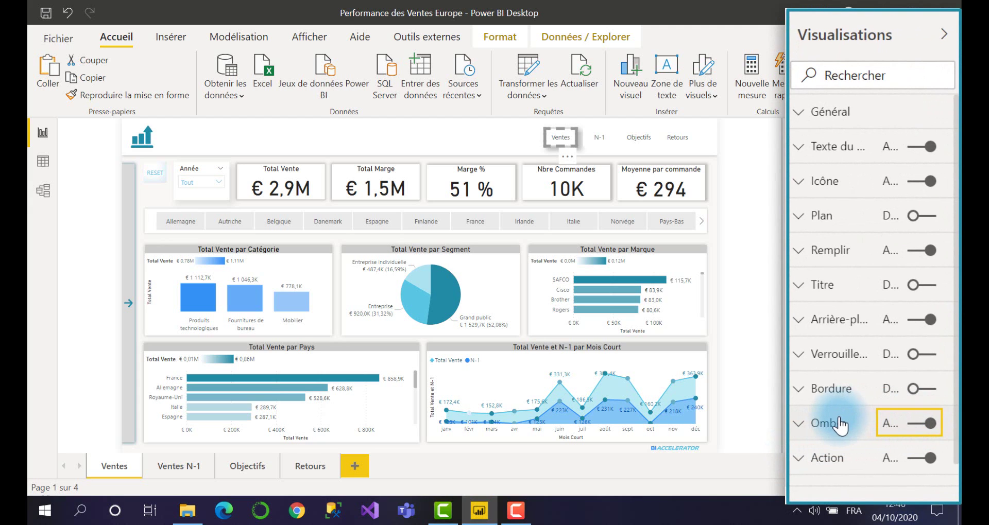
scroll(872, 380, down, 2)
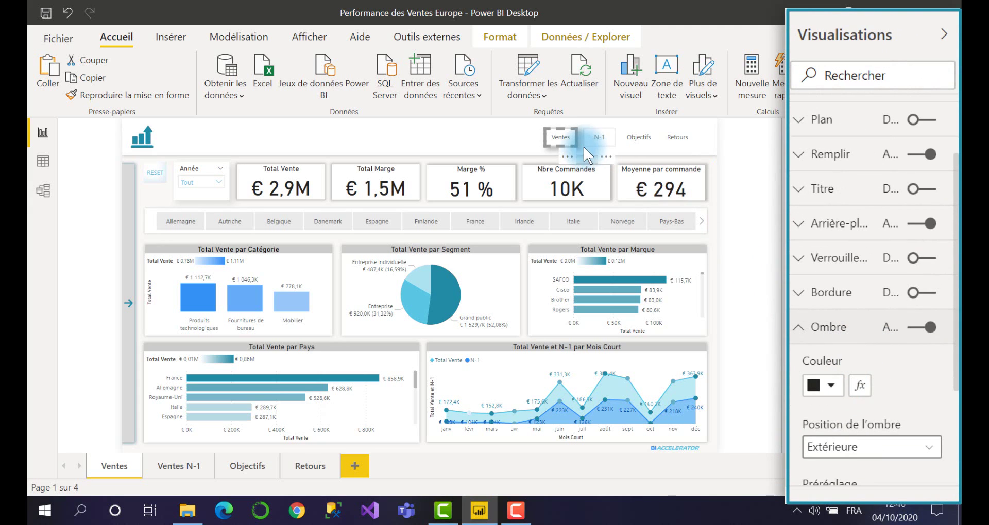
click(827, 392)
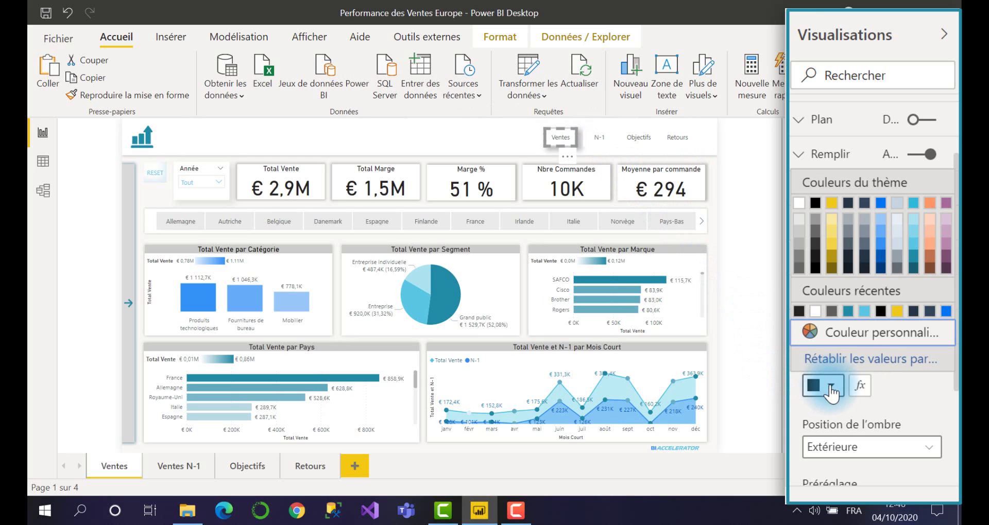
click(914, 260)
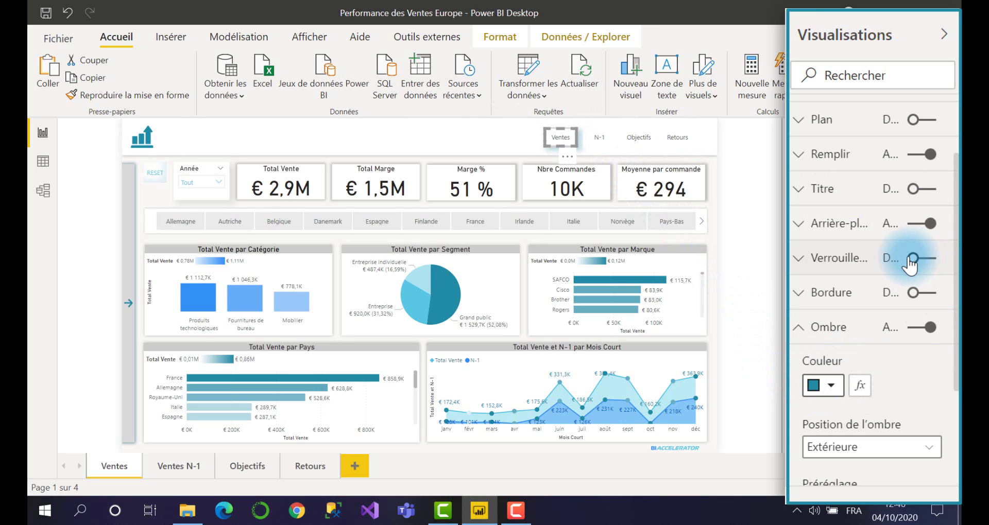
On the Ventes N-1 page, turn on the N-1 button's shadow and colour it teal.
click(190, 468)
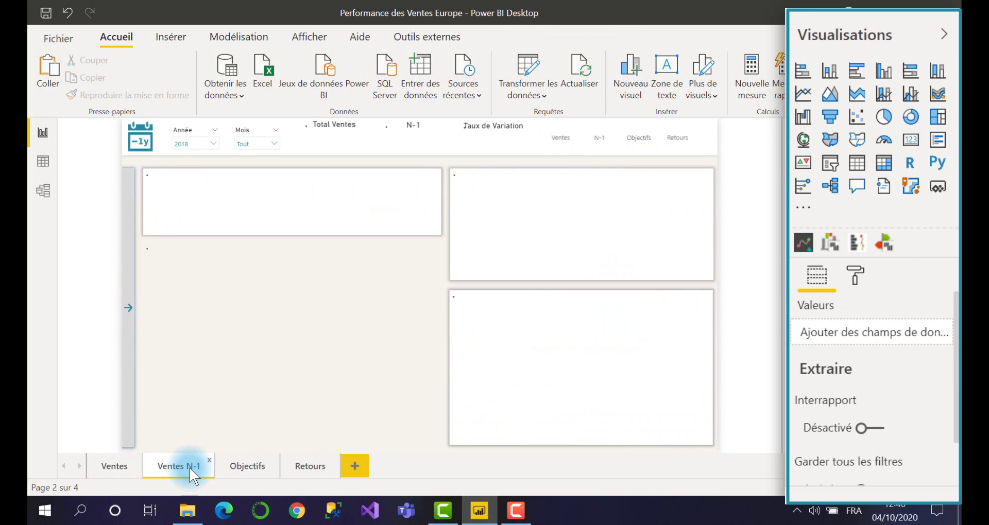
click(597, 144)
click(922, 424)
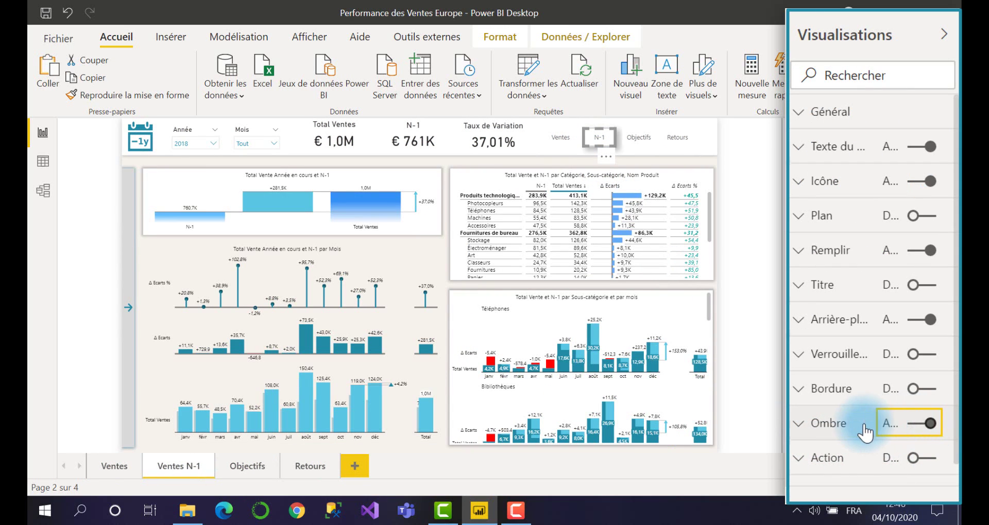
click(857, 419)
scroll(863, 392, down, 5)
click(821, 227)
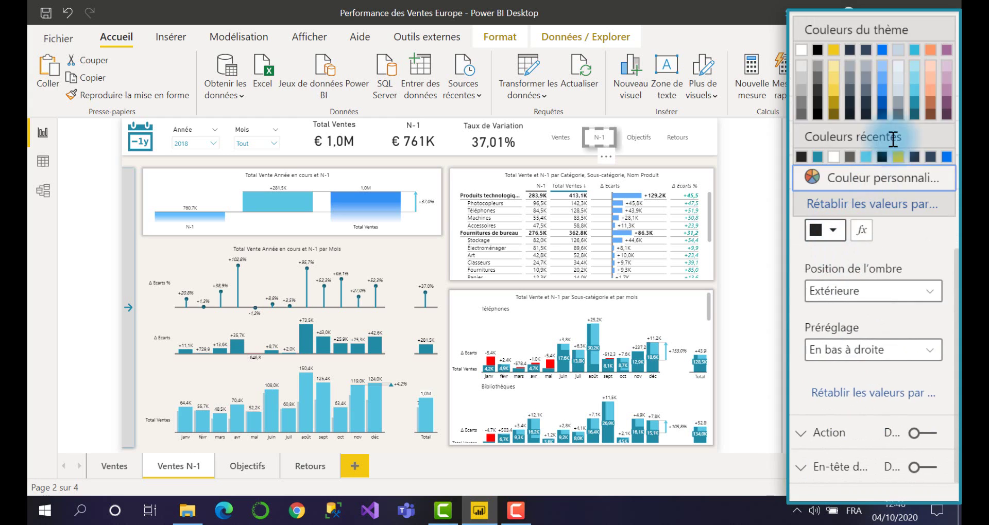
click(916, 108)
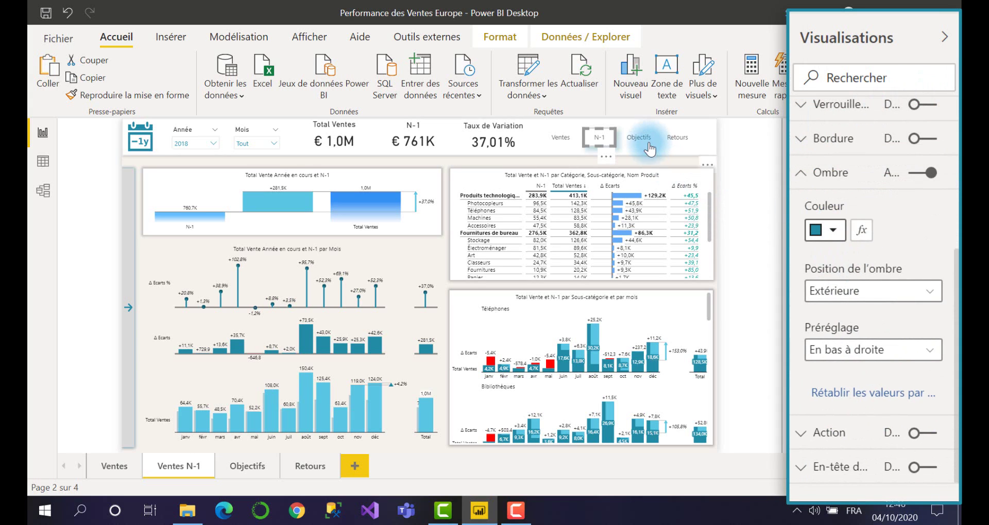
On the Objectifs page, turn on the Objectifs button's shadow and colour it teal.
click(237, 465)
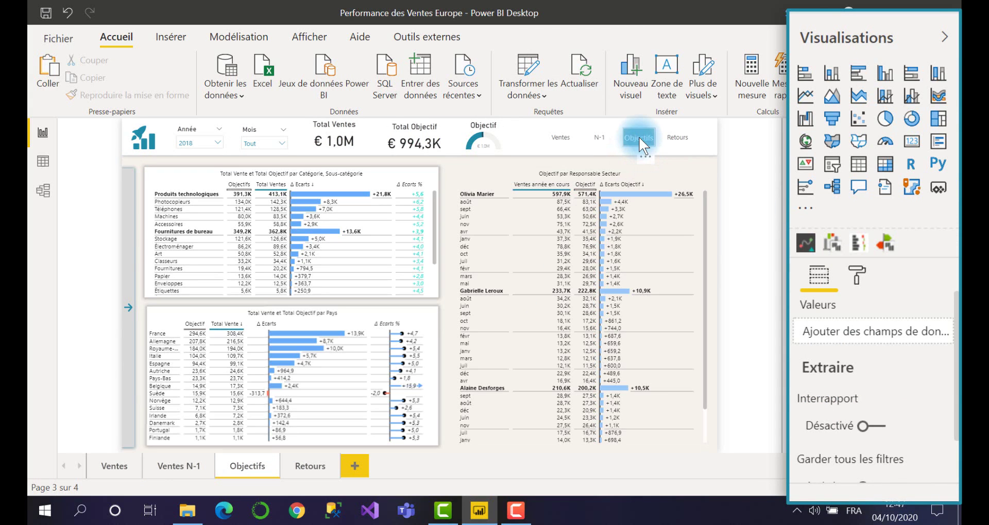
click(639, 137)
click(919, 421)
click(832, 383)
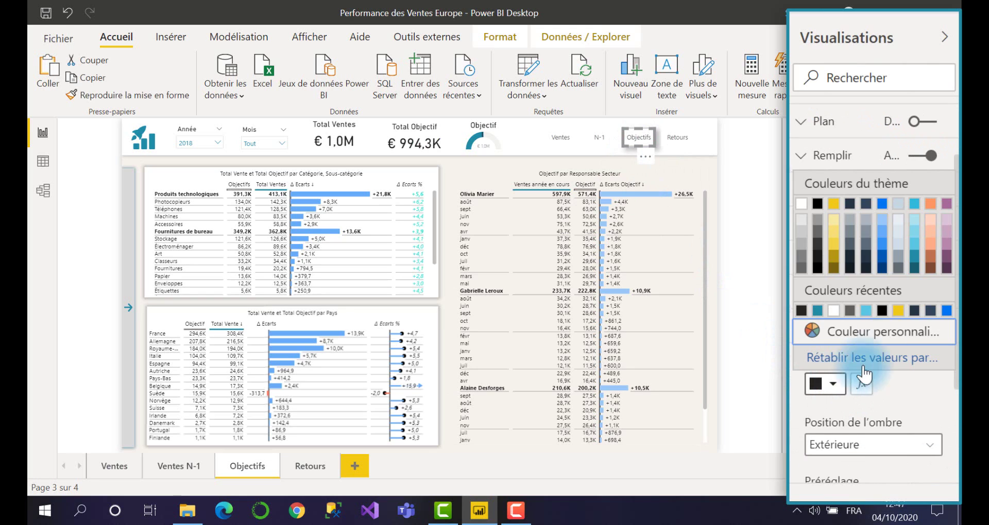
click(863, 314)
click(831, 382)
click(833, 313)
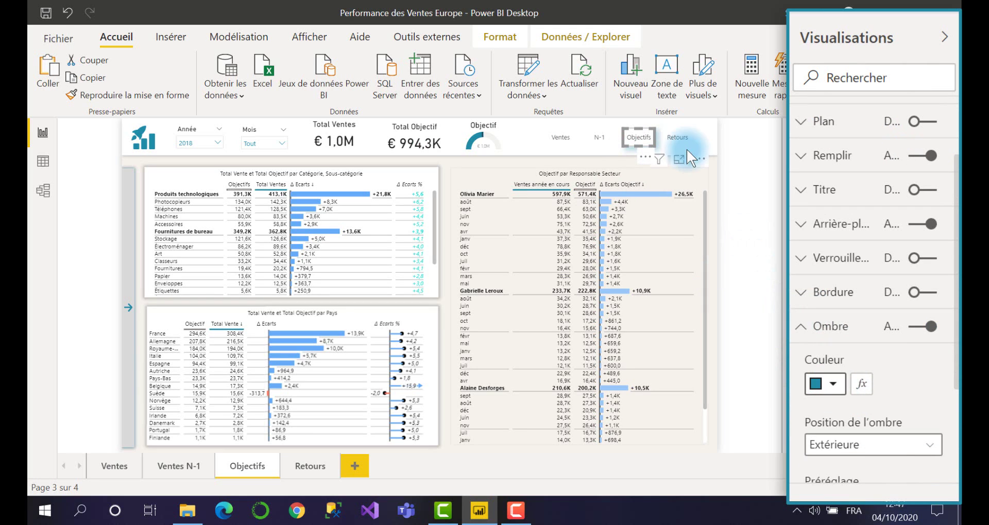
On the Retours page, turn on the Retours button's shadow and colour it teal.
click(678, 138)
click(314, 465)
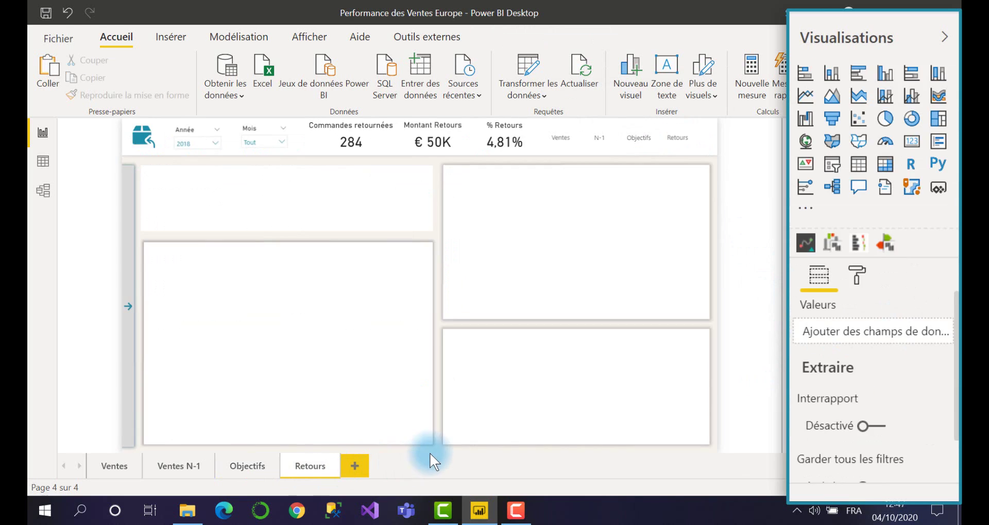
click(678, 138)
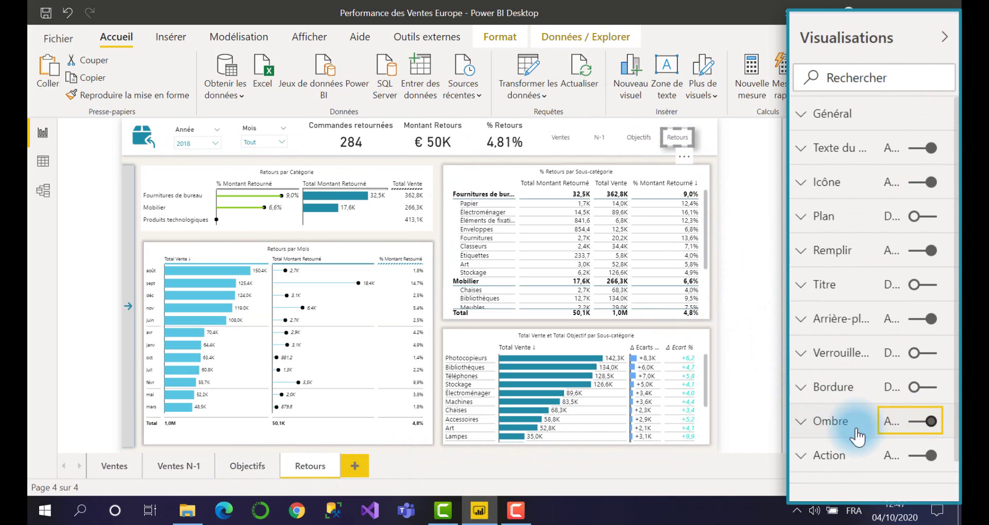
click(830, 420)
scroll(865, 384, down, 3)
click(830, 287)
click(818, 212)
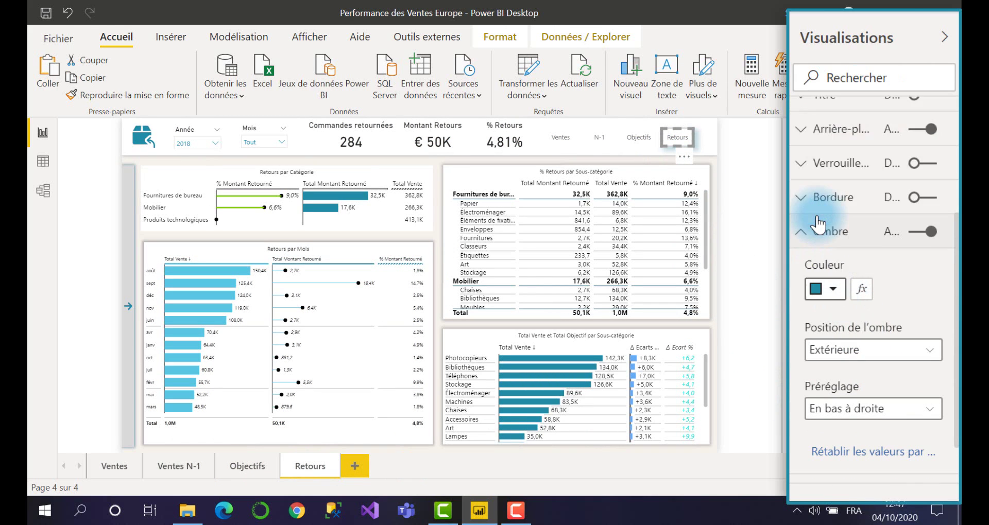
Starting from the Ventes page, follow the N-1, Objectifs, Retours and Ventes buttons to check navigation and the active-page shadows.
click(112, 466)
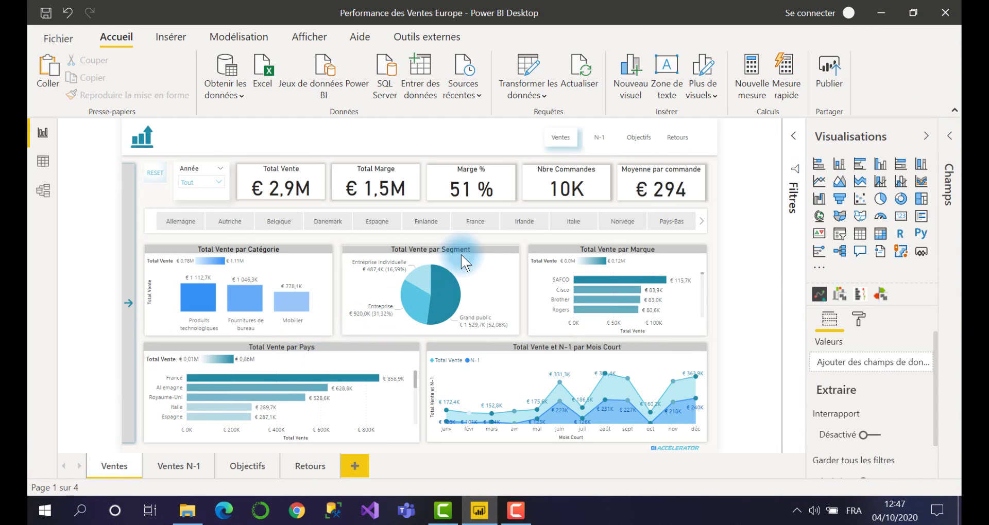
ctrl+click(600, 138)
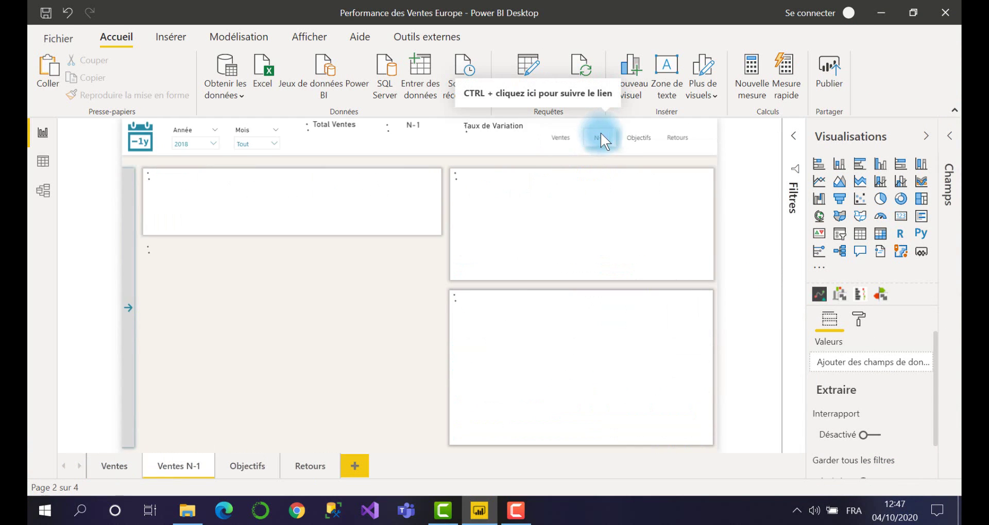
ctrl+click(638, 138)
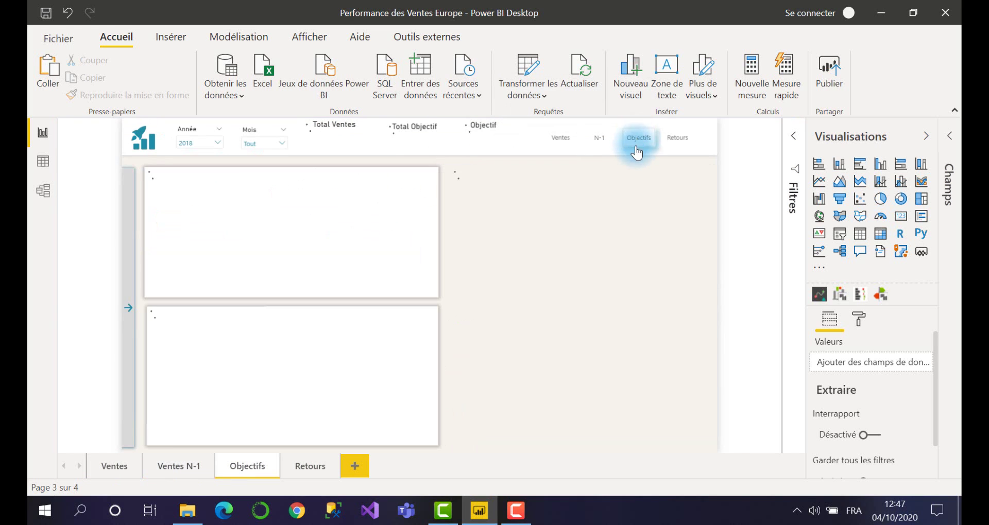
ctrl+click(675, 137)
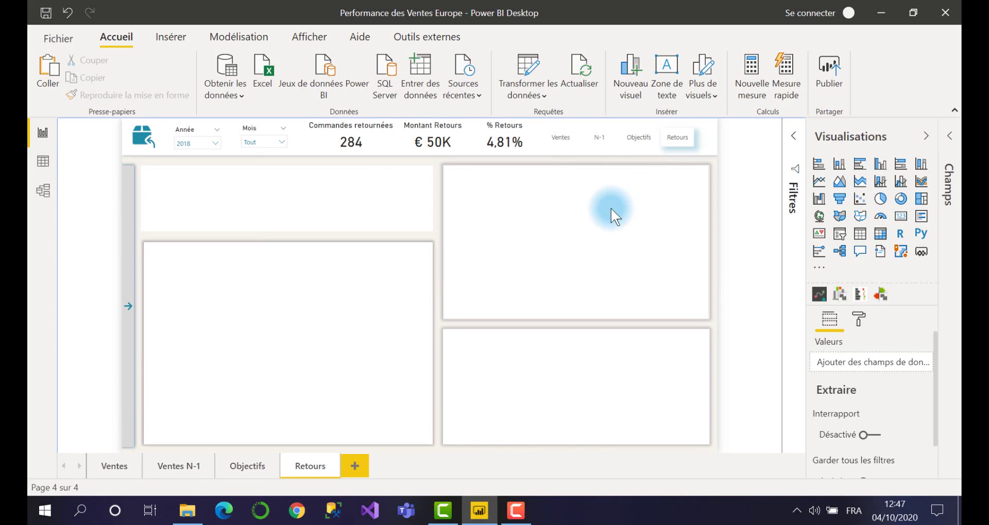
ctrl+click(565, 141)
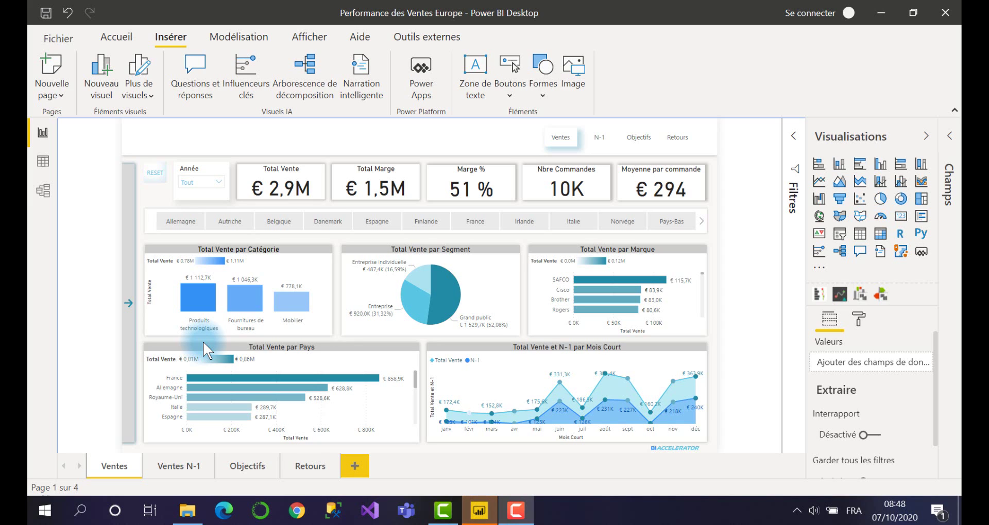
Open and close the slicer panel on the Ventes page twice to check how it shows and hides.
click(132, 346)
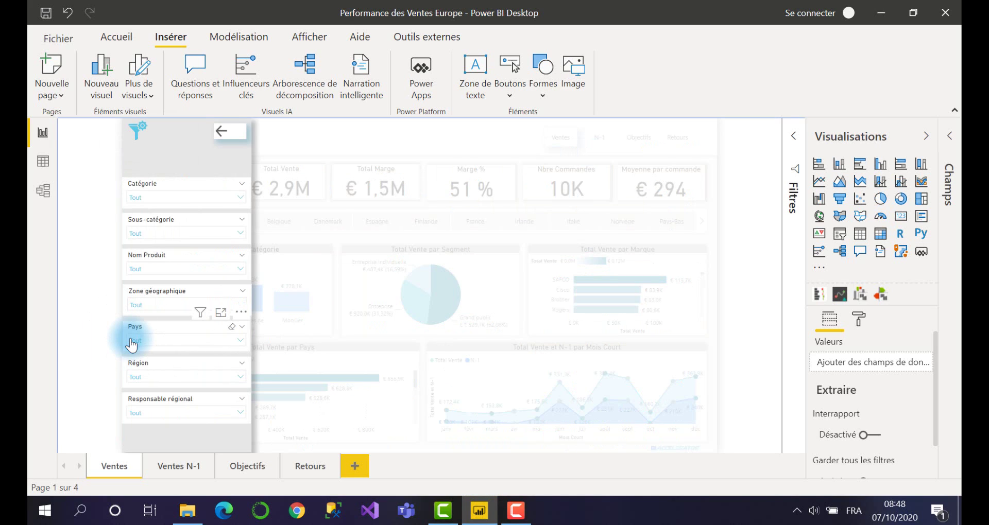
click(238, 139)
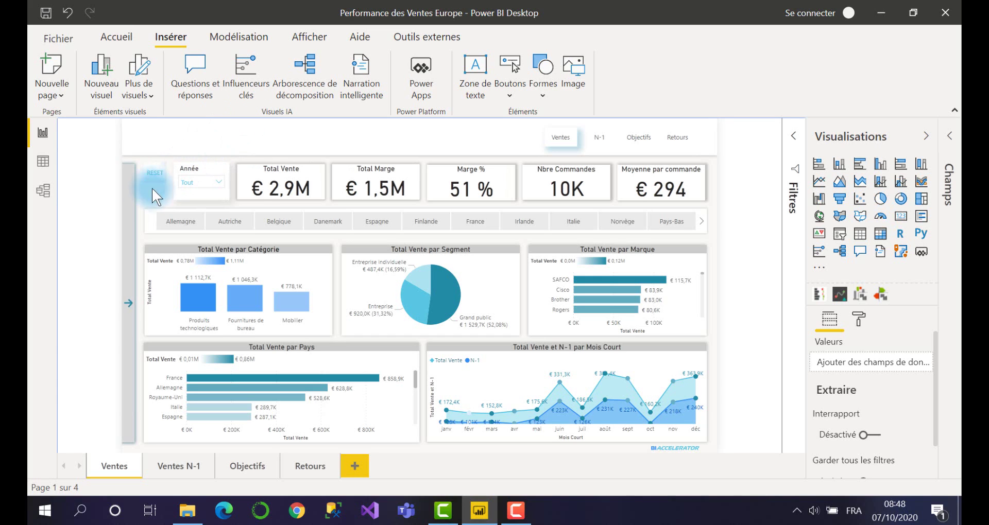
click(129, 214)
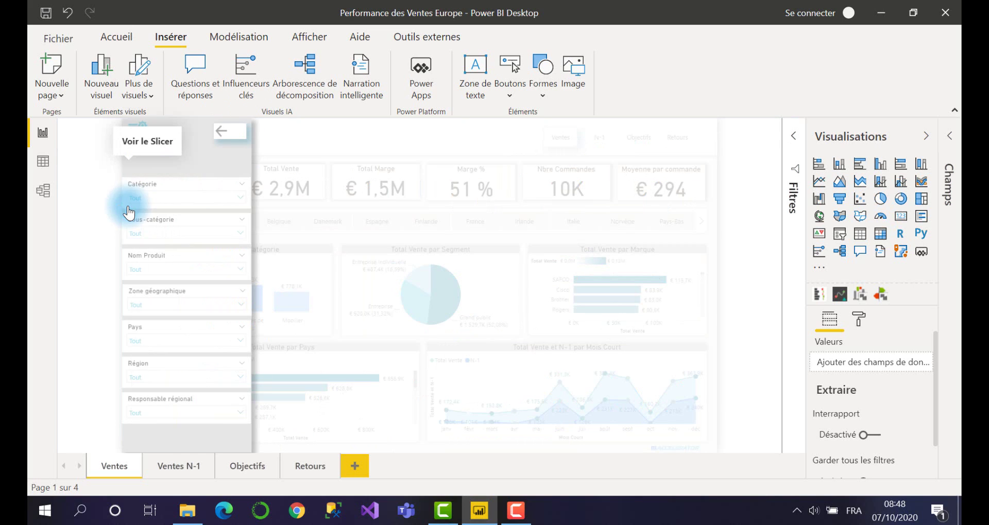
click(237, 137)
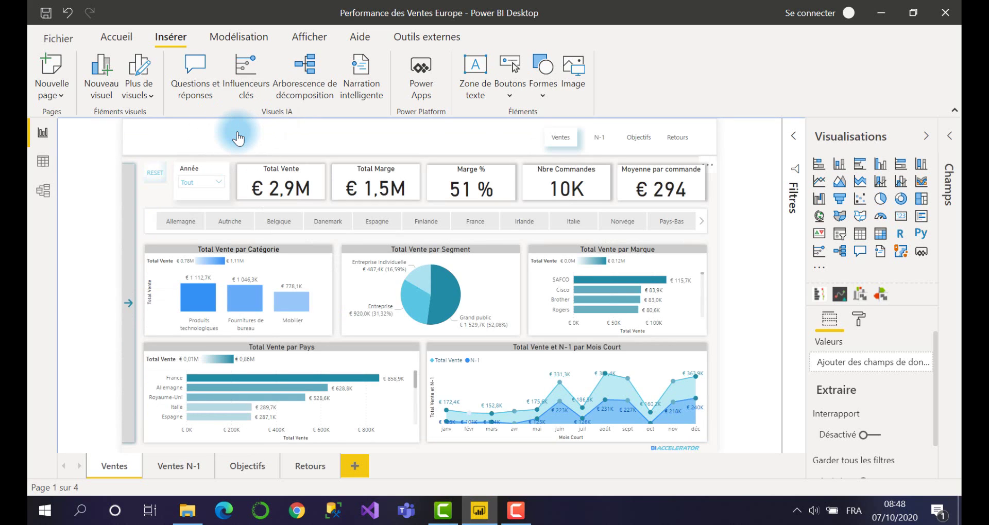